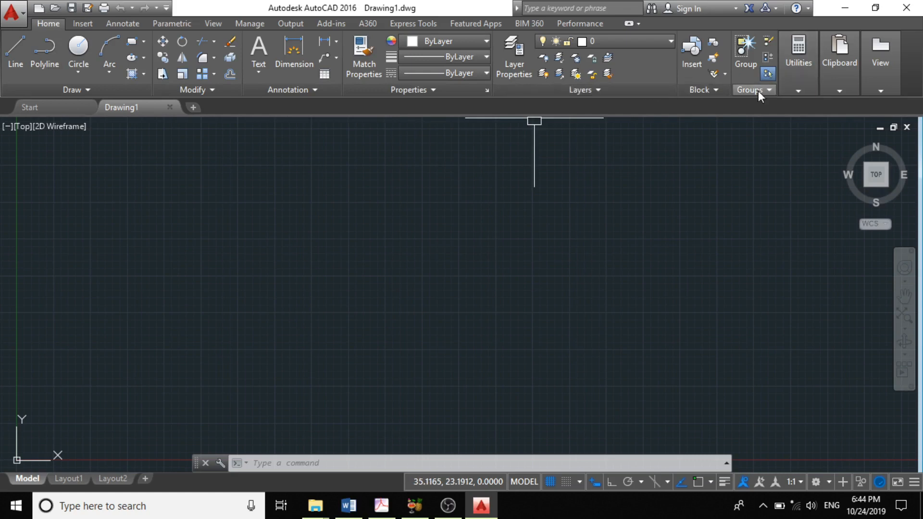
mouse_move(867, 68)
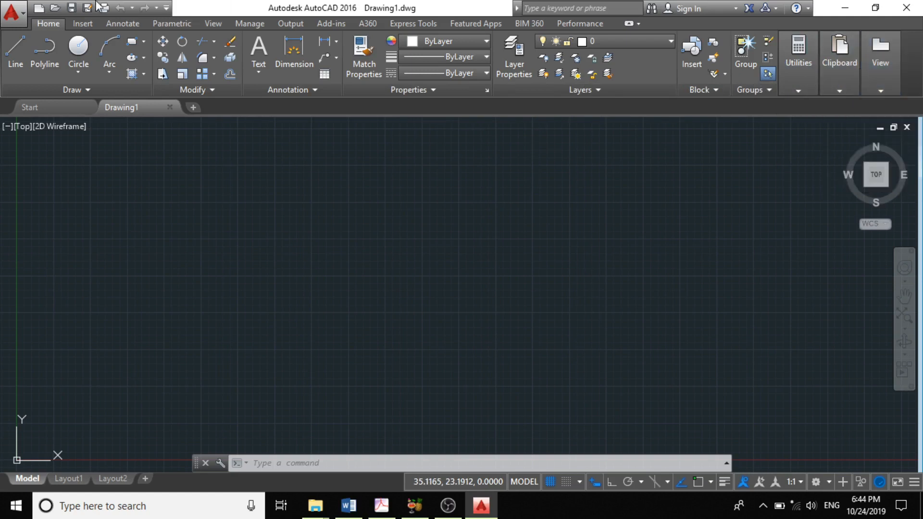
left_click(82, 25)
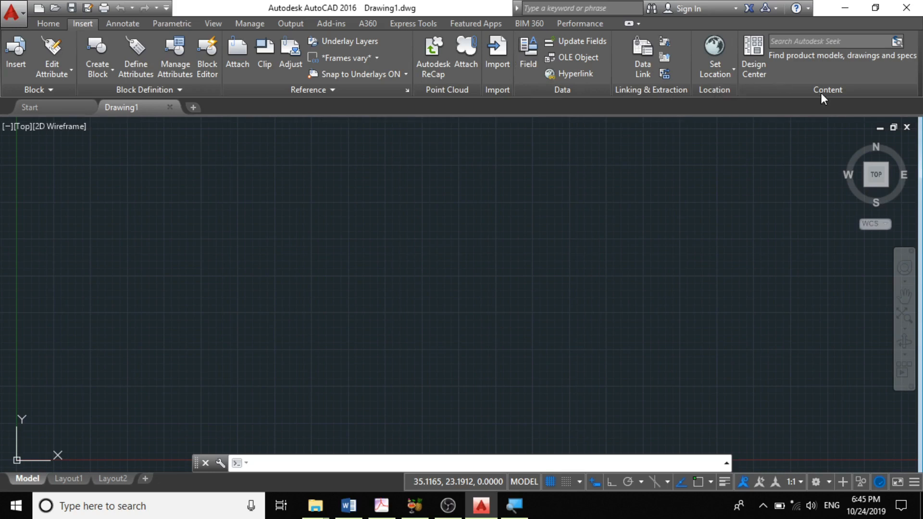
left_click(109, 25)
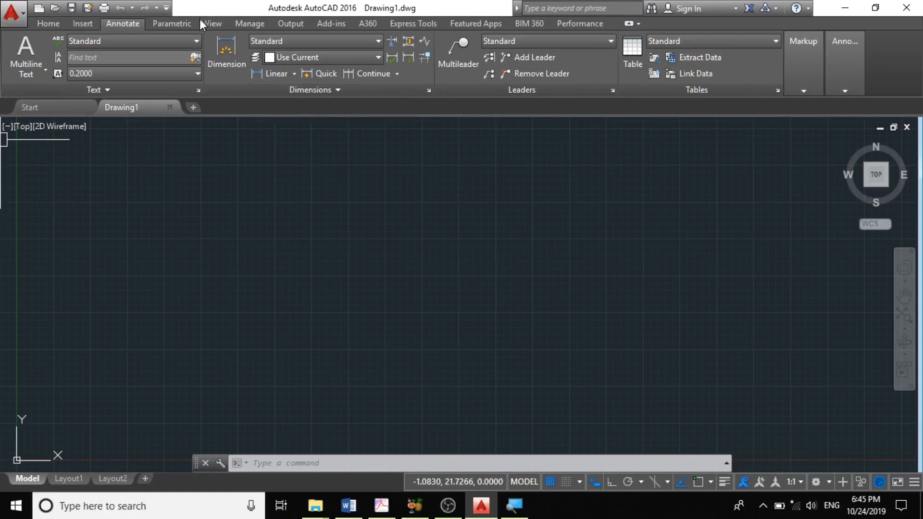
left_click(183, 22)
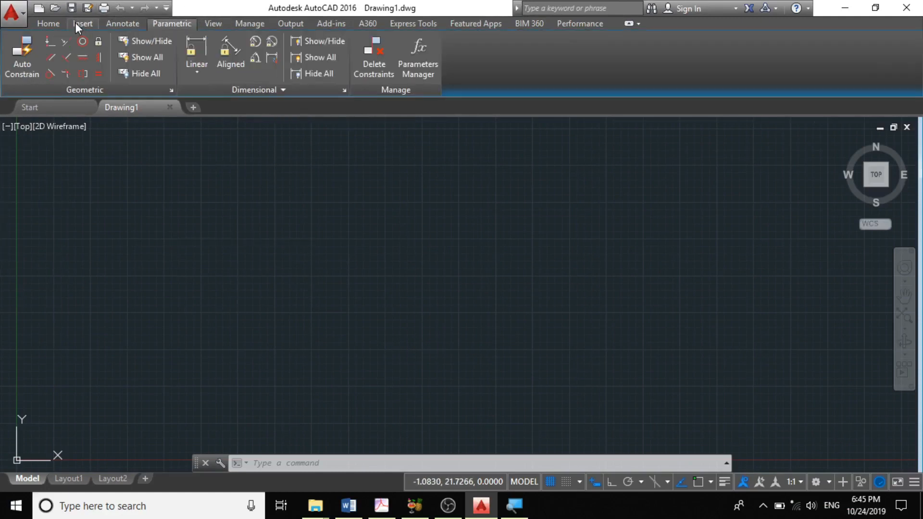
left_click(48, 23)
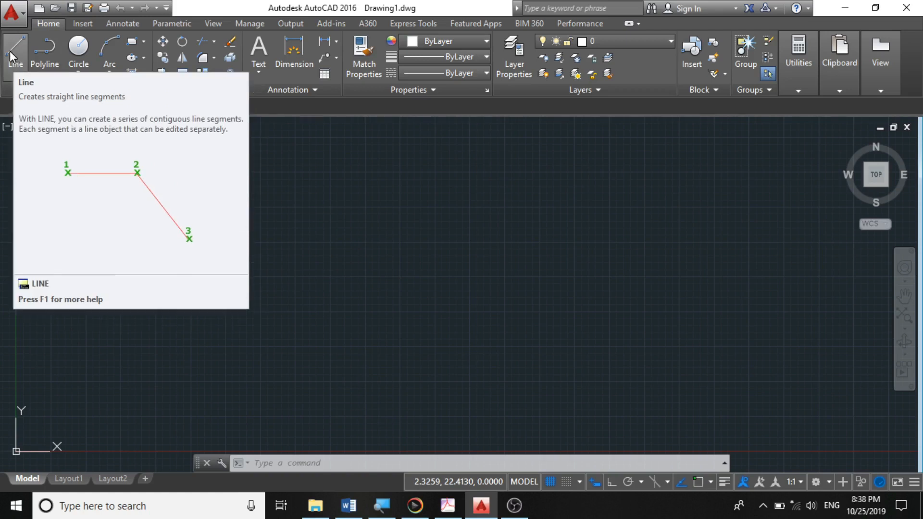
- Draw three connected line segments forming an open triangle with the Line tool, then end the command
left_click(11, 53)
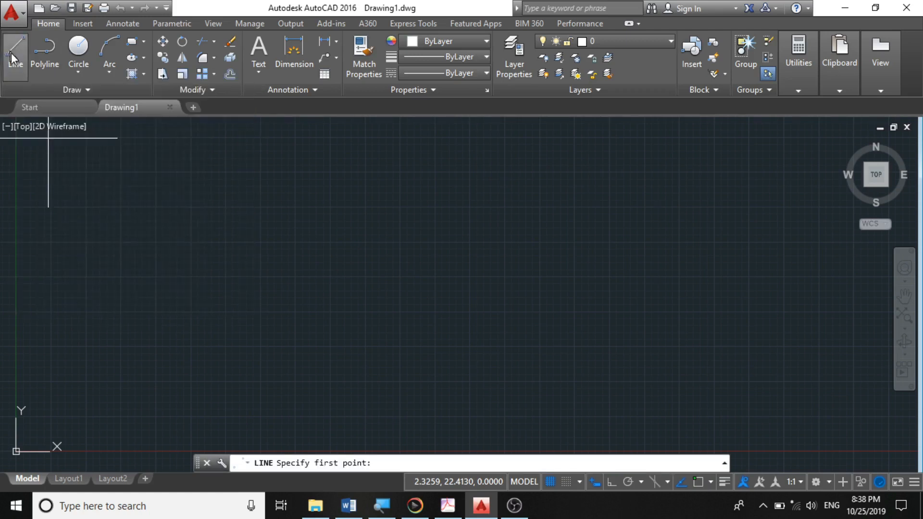
left_click(215, 209)
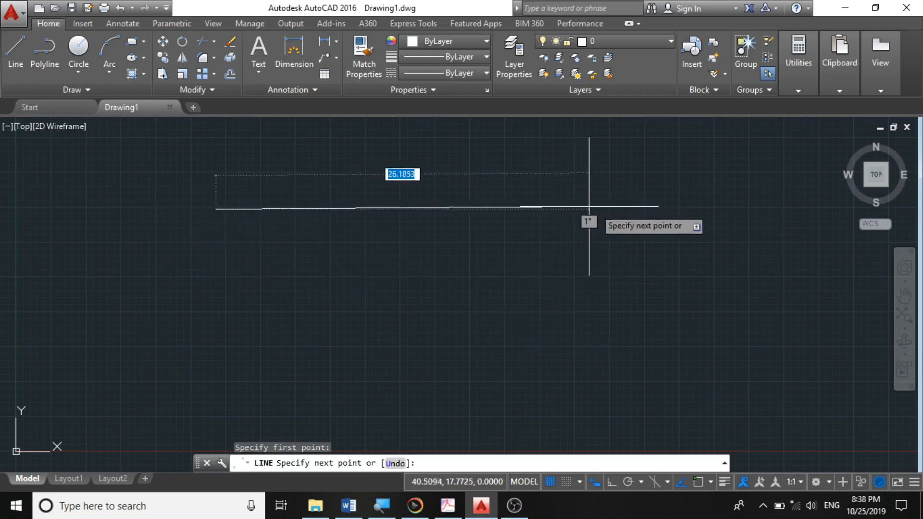
left_click(615, 216)
left_click(501, 368)
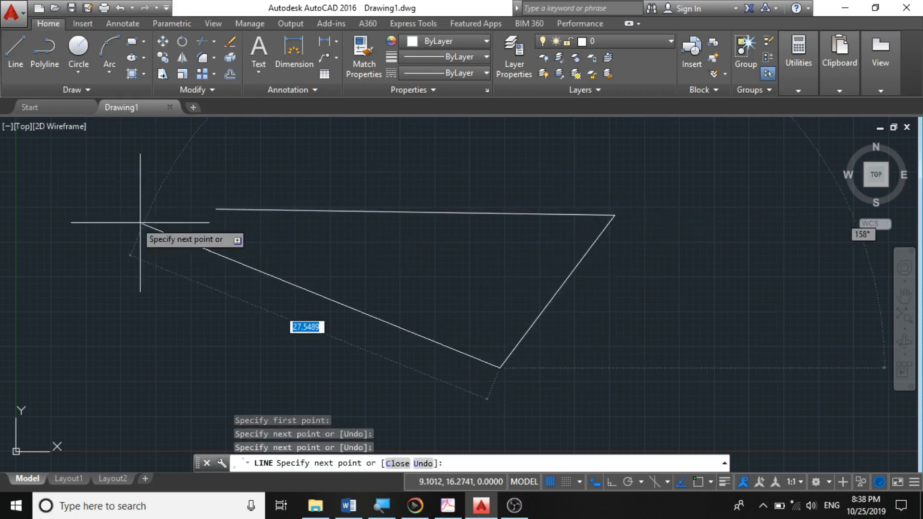
left_click(207, 222)
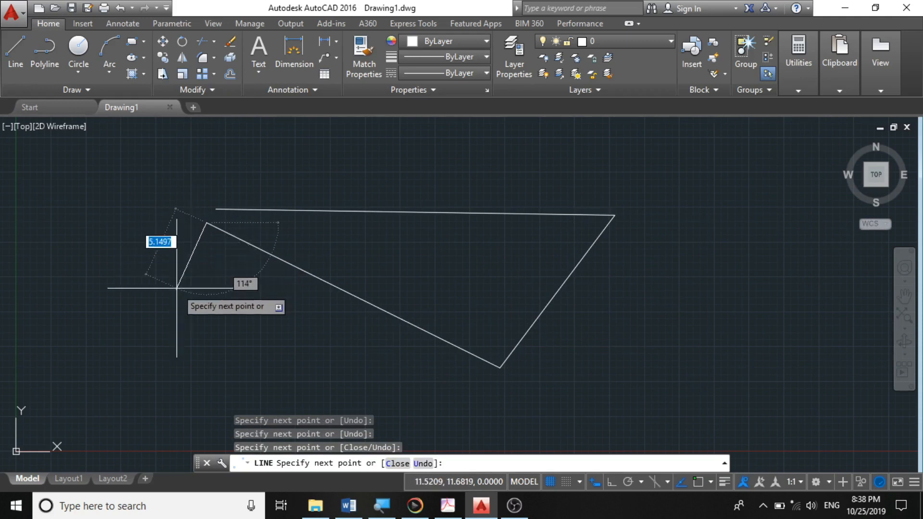
key("Return")
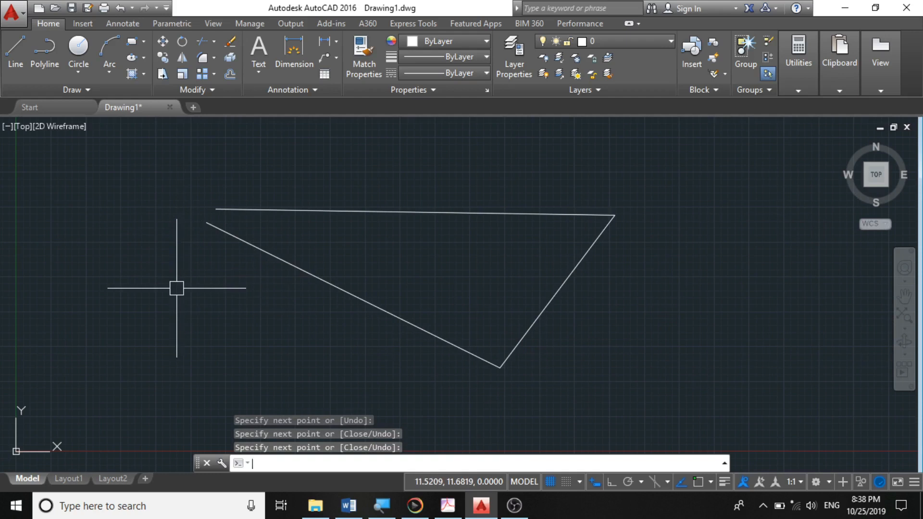
key("Escape")
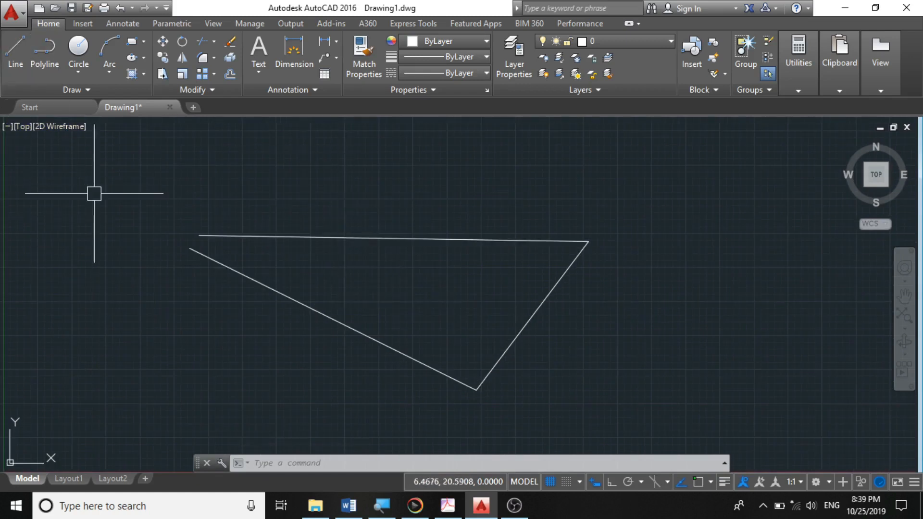
- Draw an open five-segment polyline outlining an irregular notched quadrilateral, then end the command
left_click(39, 50)
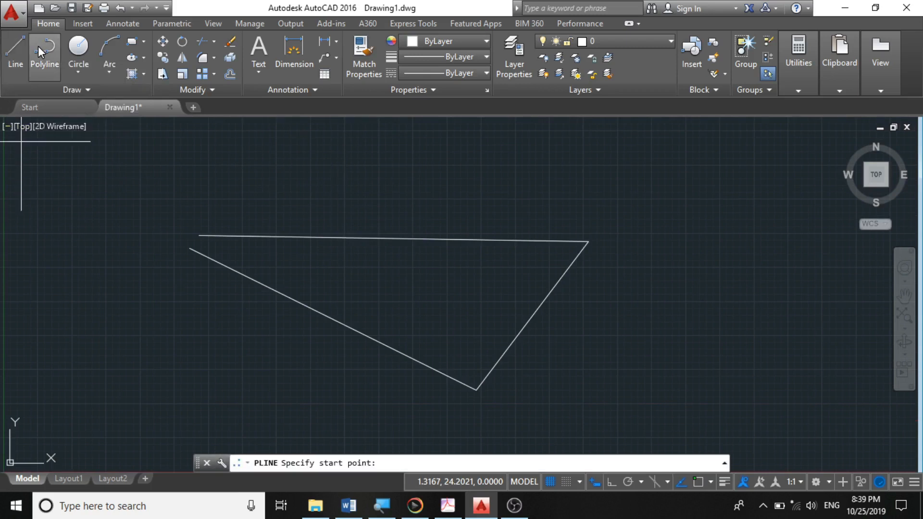
scroll(183, 323, "down", 5)
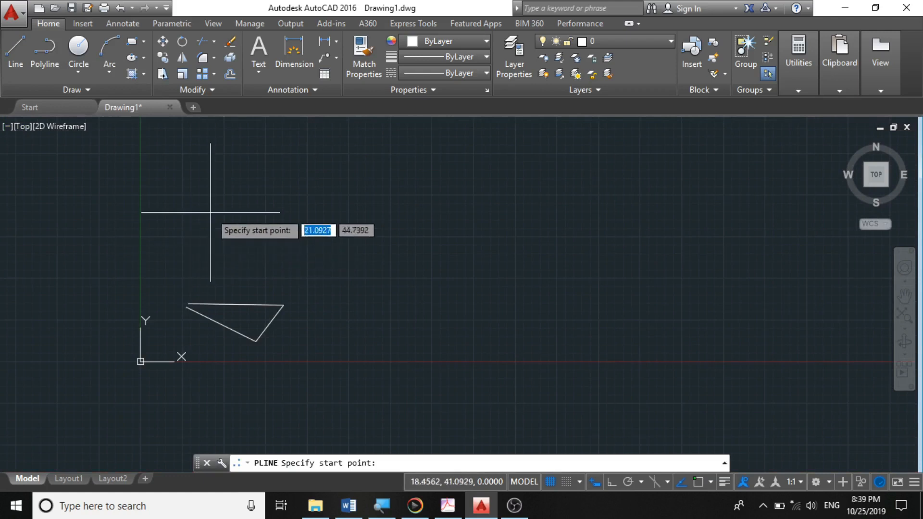
left_click(238, 208)
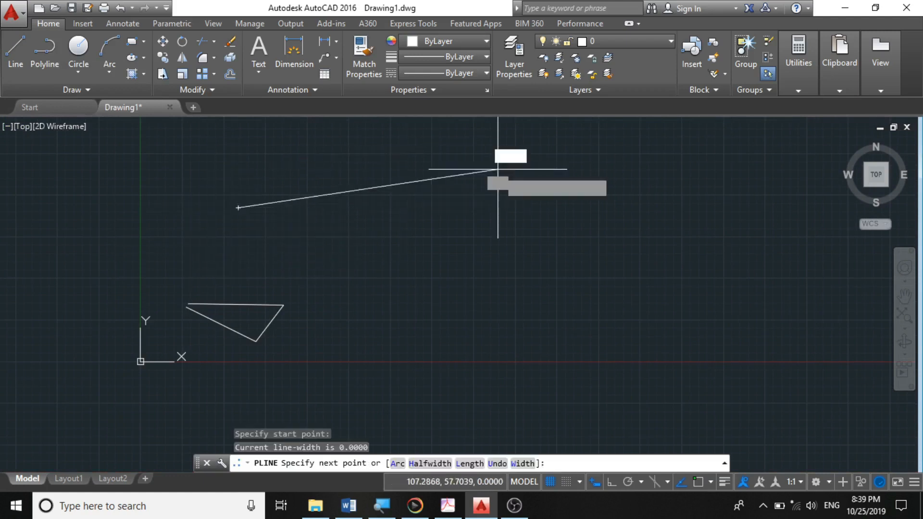
left_click(498, 170)
left_click(472, 283)
left_click(341, 238)
left_click(262, 263)
left_click(233, 215)
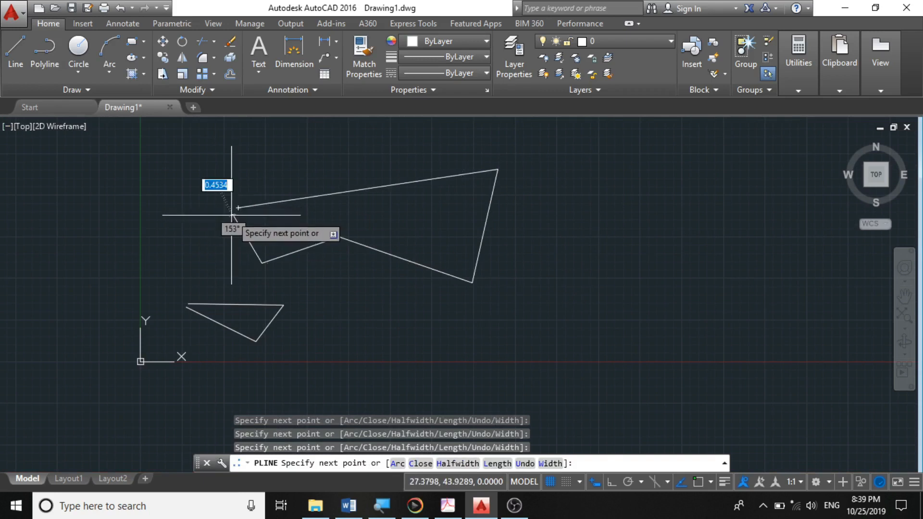
key("Escape")
- Select the polyline and zoom around to compare it with the separate line segments
scroll(269, 226, "up", 3)
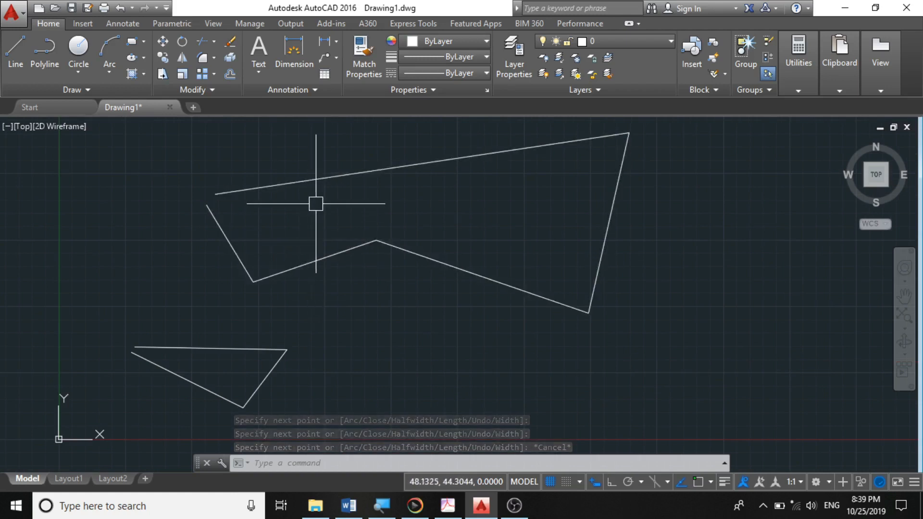
scroll(340, 276, "down", 2)
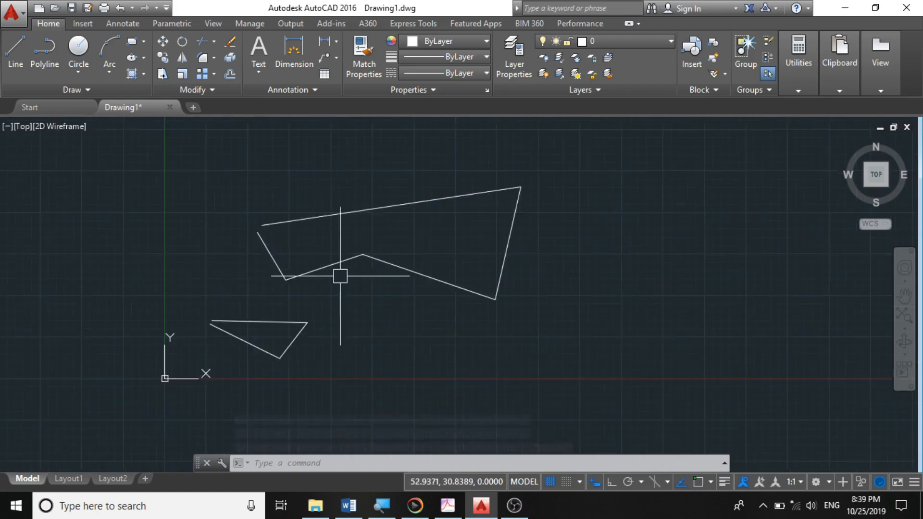
left_click(347, 214)
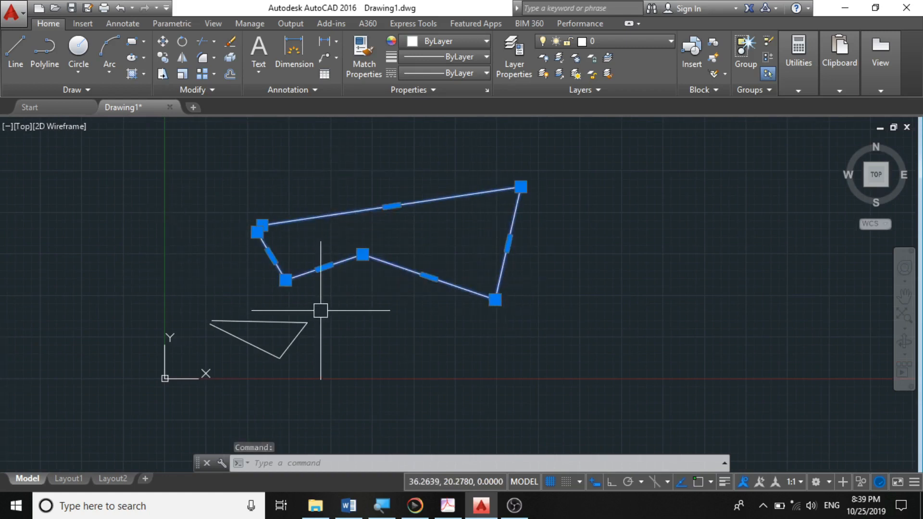
scroll(363, 242, "up", 4)
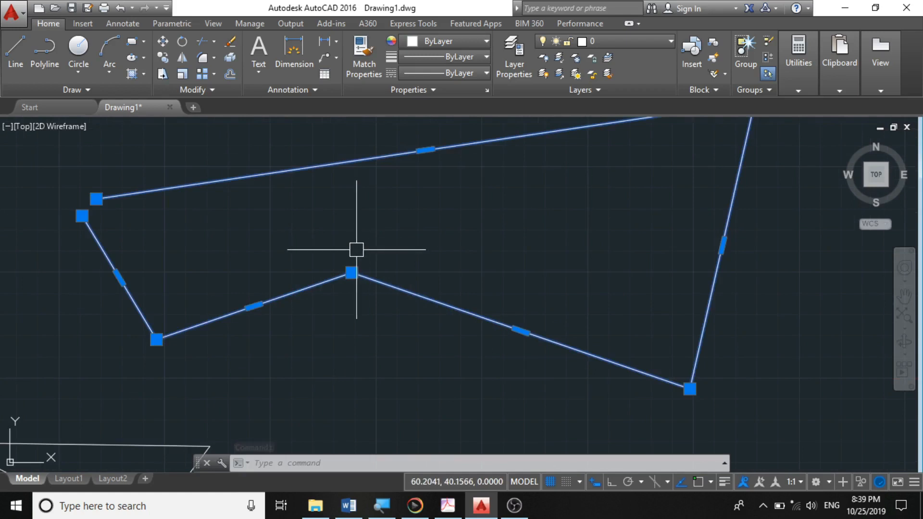
scroll(356, 249, "down", 6)
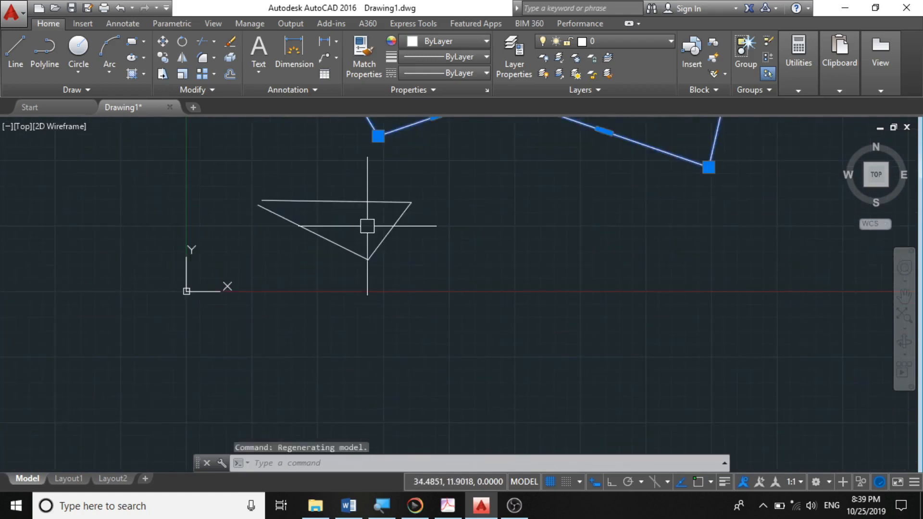
scroll(367, 226, "up", 2)
scroll(314, 338, "down", 4)
scroll(361, 256, "up", 2)
scroll(358, 284, "up", 2)
scroll(319, 384, "up", 2)
key("Escape")
scroll(376, 335, "down", 2)
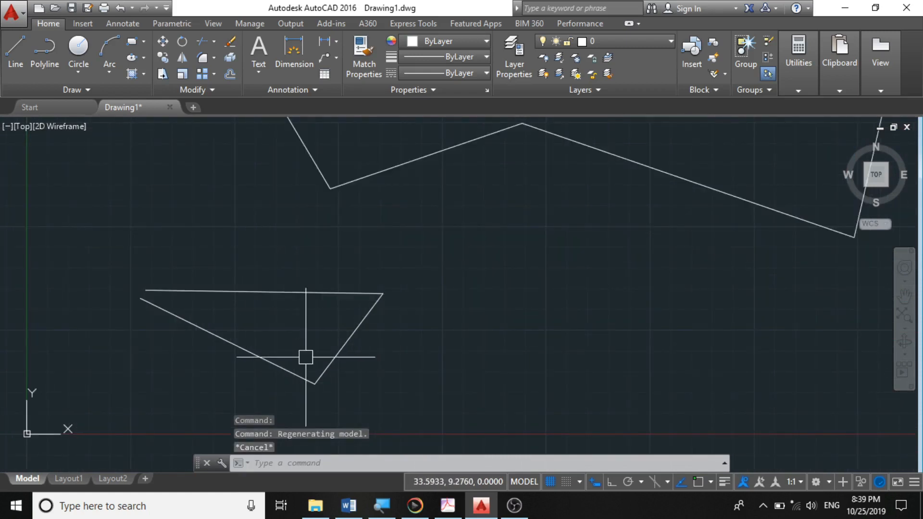
scroll(306, 357, "down", 2)
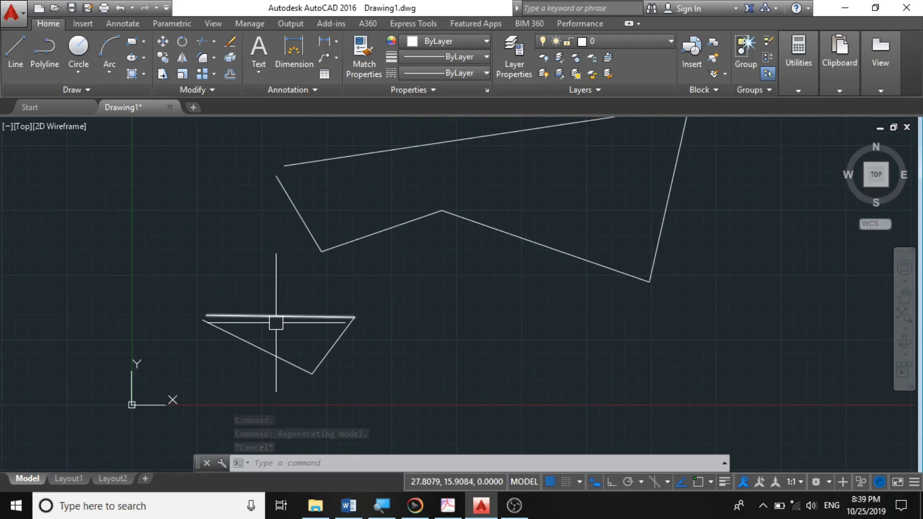
scroll(277, 323, "up", 3)
- Pull the three line segments apart by moving each one separately with its midpoint grip
left_click(276, 309)
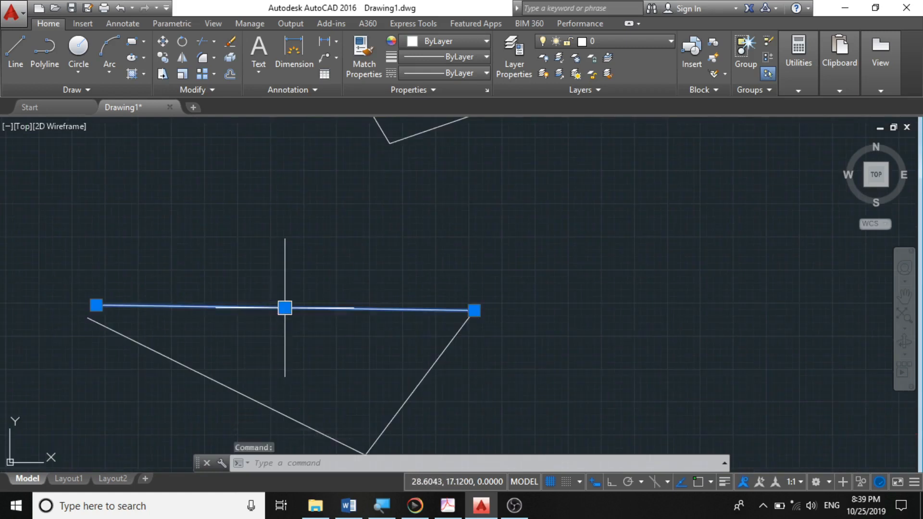
left_click(285, 308)
scroll(309, 299, "down", 3)
scroll(340, 291, "up", 3)
scroll(369, 326, "down", 3)
left_click(371, 313)
left_click(372, 306)
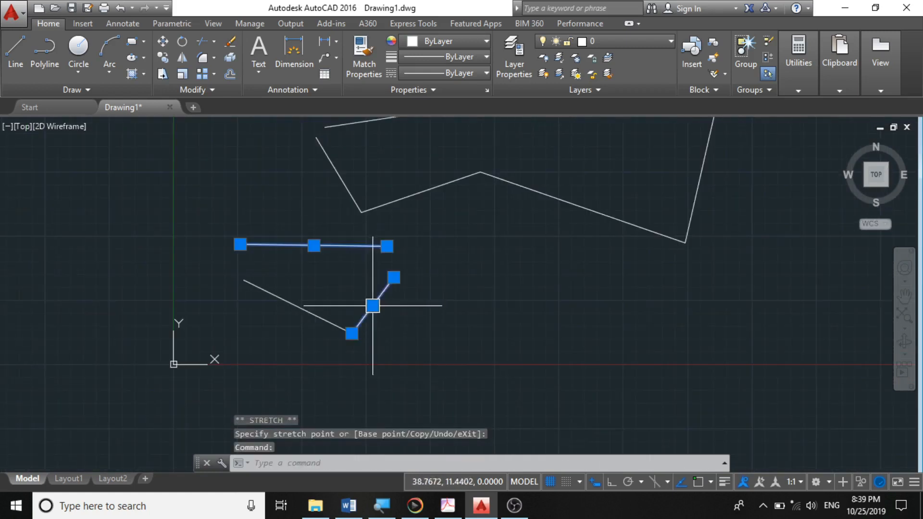
left_click(423, 334)
left_click(297, 309)
left_click(298, 307)
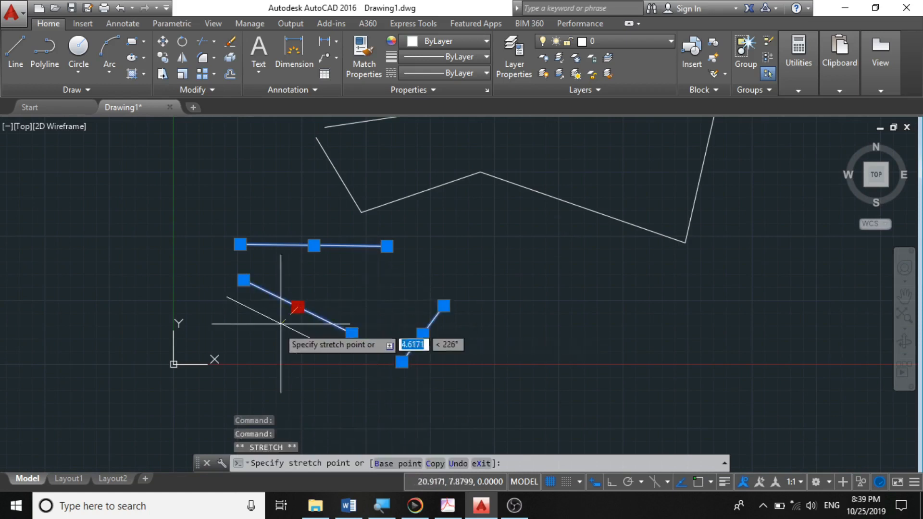
left_click(259, 350)
scroll(278, 411, "down", 3)
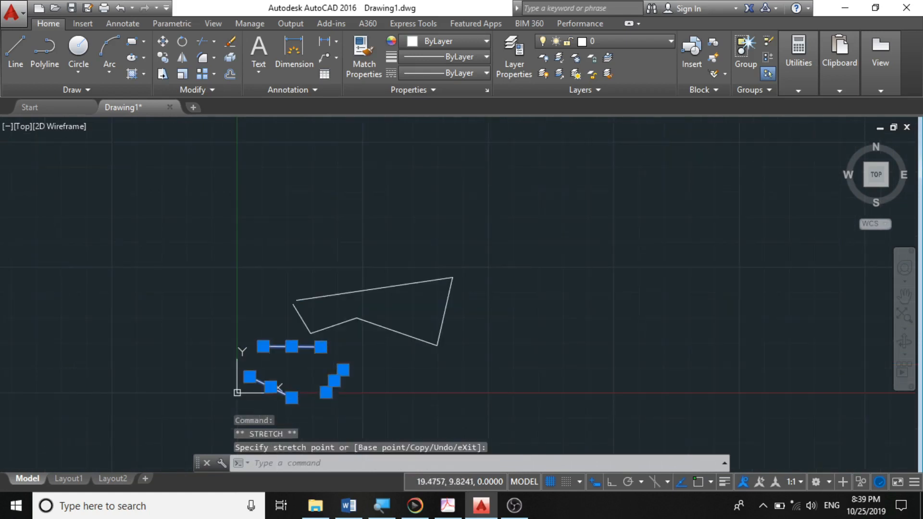
key("Escape")
- Stretch the polyline's top segment upward with its midpoint grip, carrying its attached vertices along
scroll(274, 371, "up", 4)
scroll(404, 289, "up", 3)
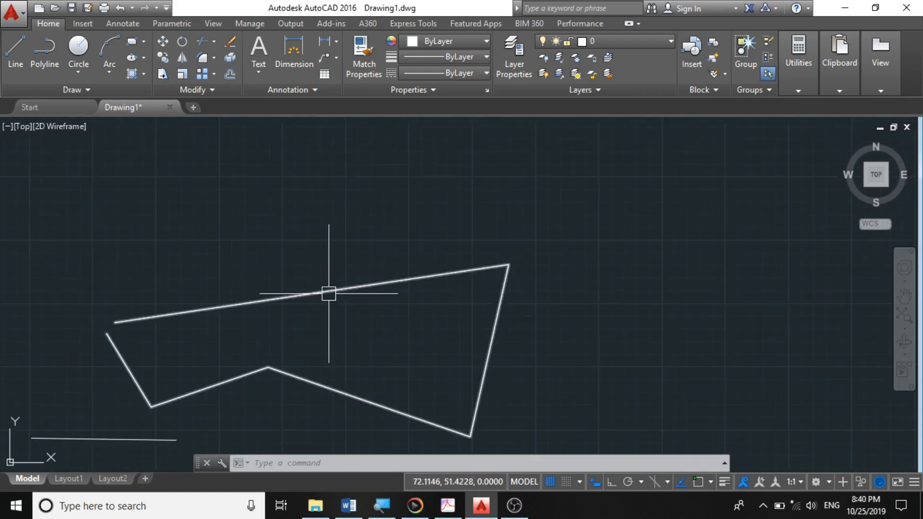
left_click(313, 295)
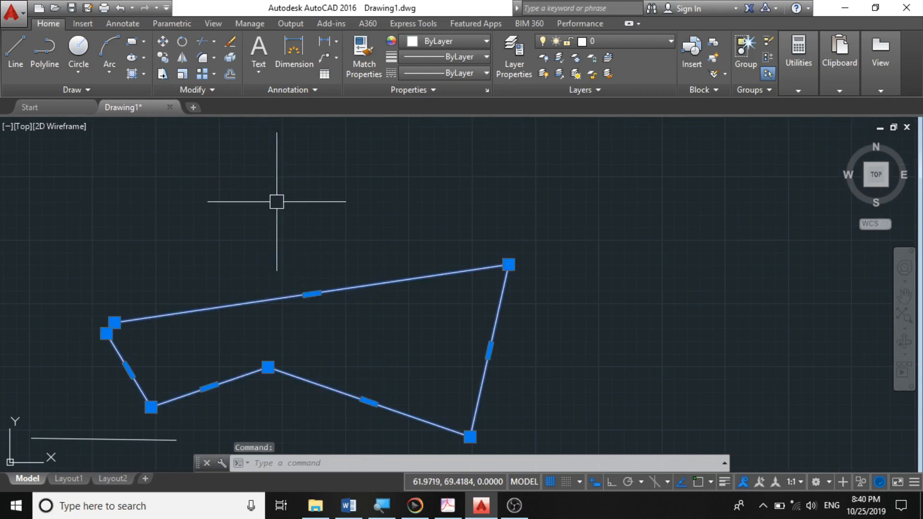
left_click(311, 294)
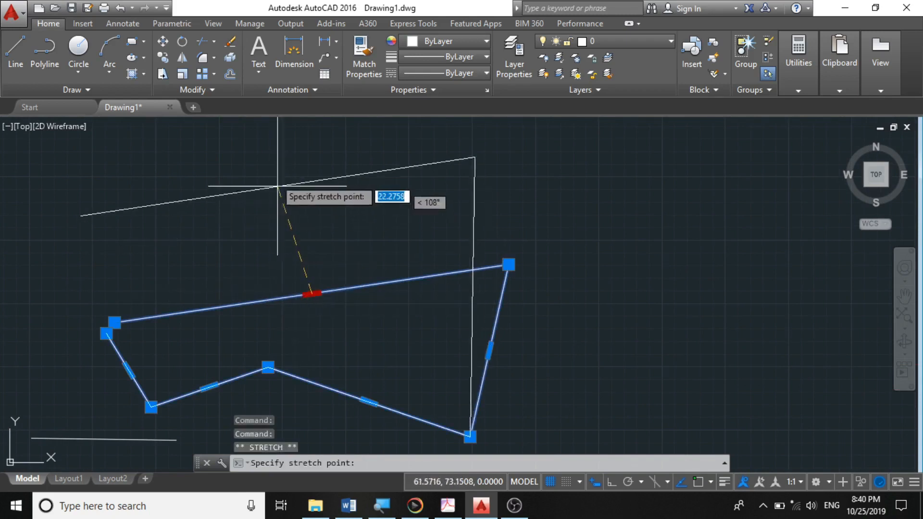
scroll(381, 270, "down", 5)
scroll(380, 270, "up", 4)
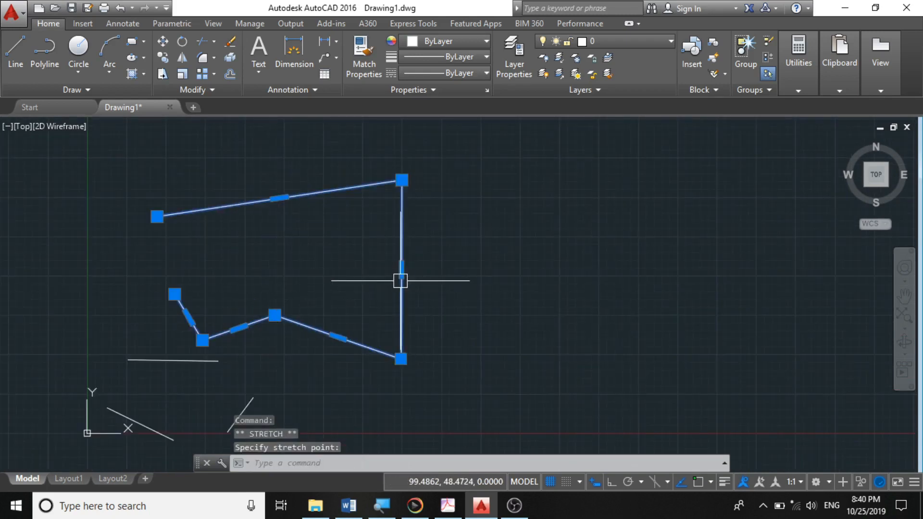
scroll(451, 312, "down", 5)
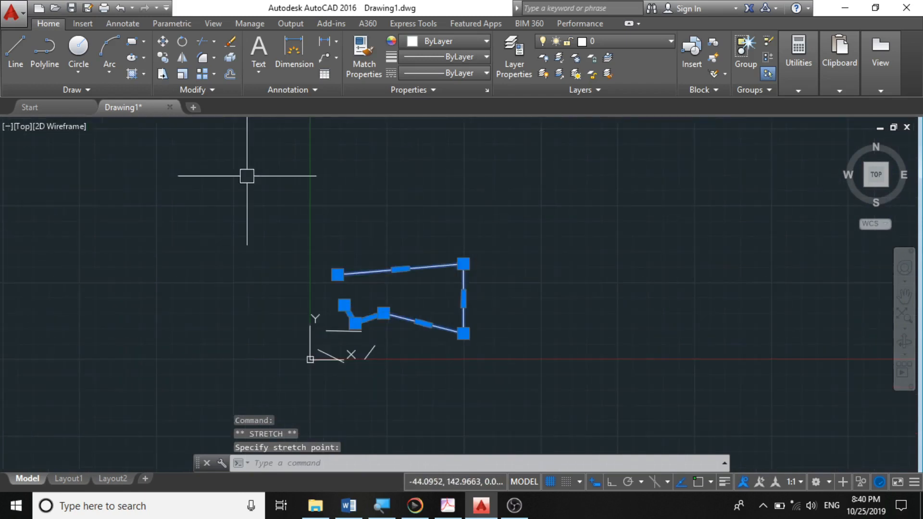
key("Escape")
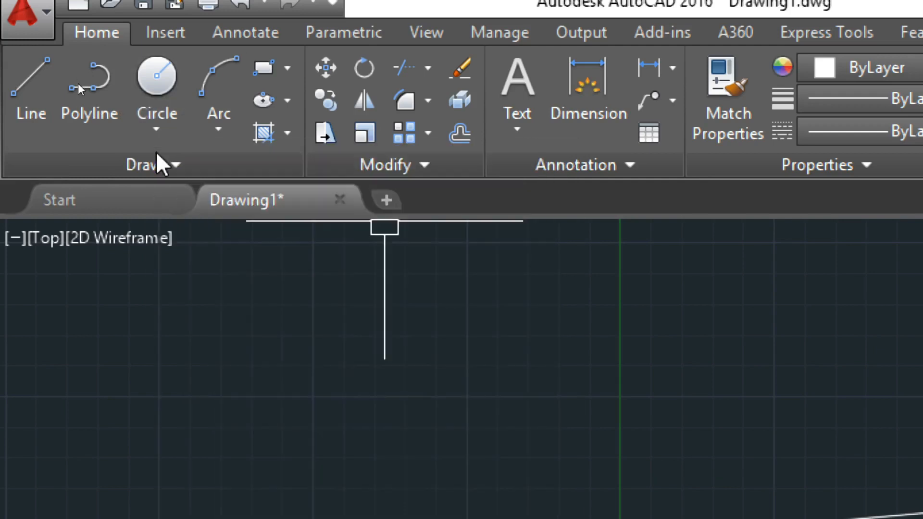
- Draw a Center, Radius circle of about 13 units radius to the right of the polyline
left_click(158, 130)
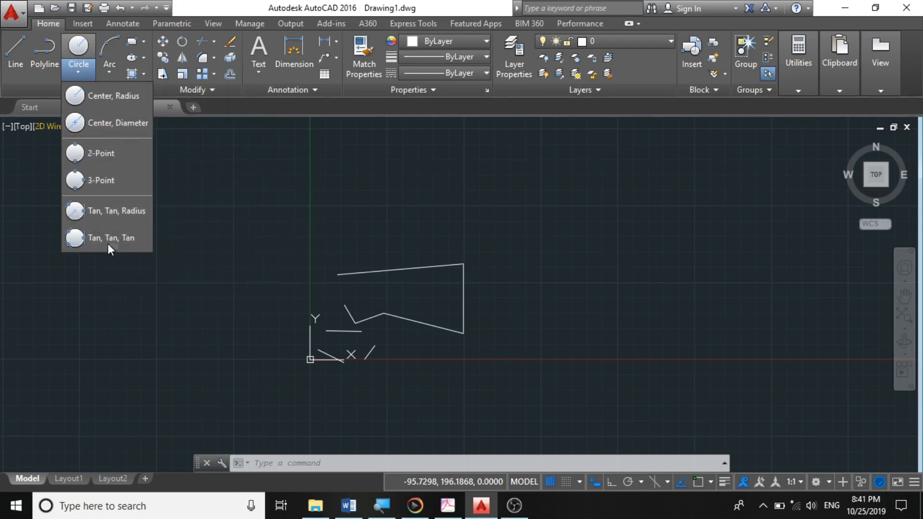
left_click(99, 95)
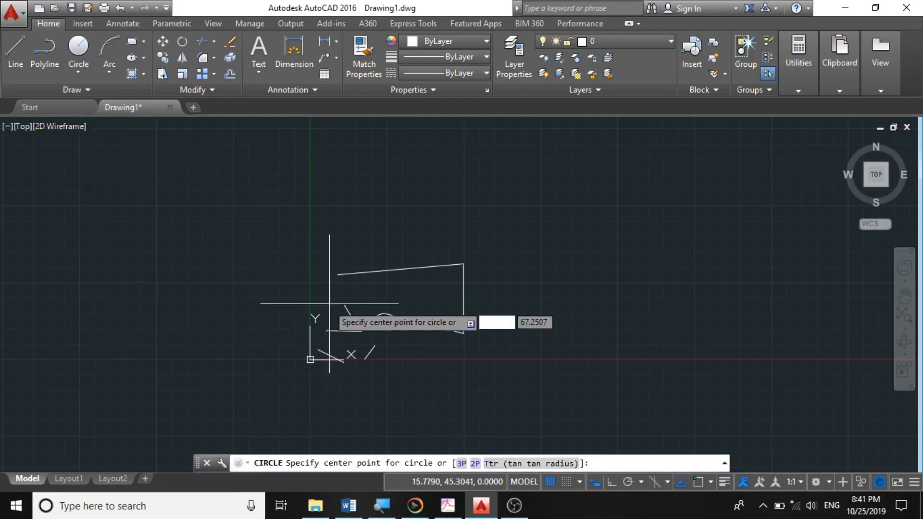
mouse_move(287, 314)
middle_mouse_down()
mouse_move(271, 306)
mouse_move(26, 313)
middle_mouse_up()
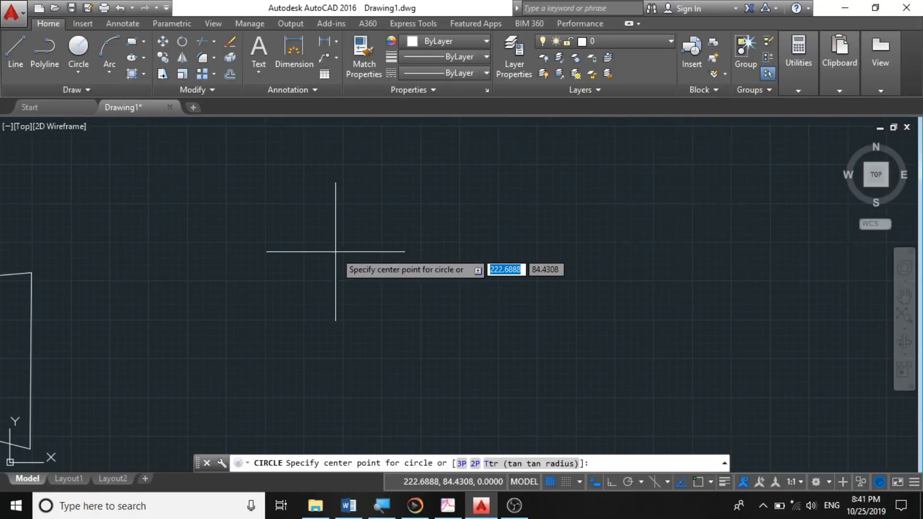
scroll(359, 224, "down", 3)
scroll(330, 251, "up", 4)
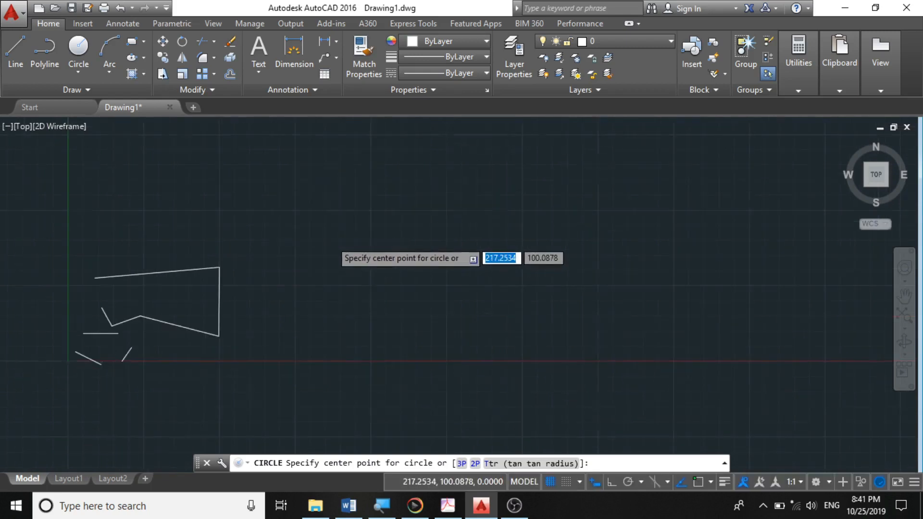
left_click(333, 249)
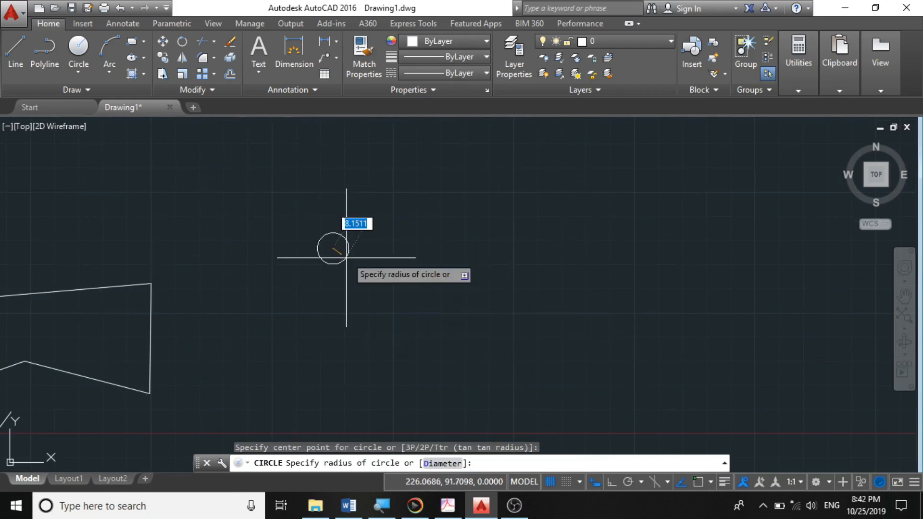
scroll(358, 265, "up", 2)
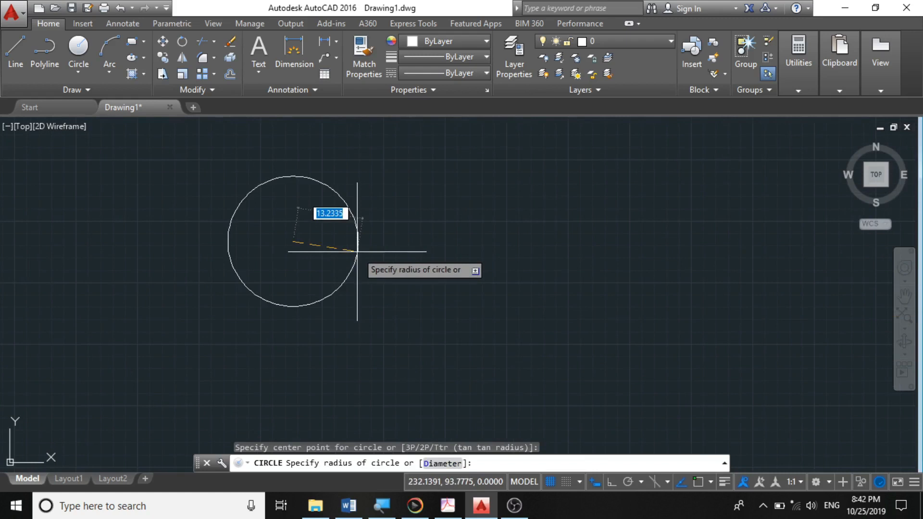
left_click(386, 256)
scroll(404, 271, "down", 5)
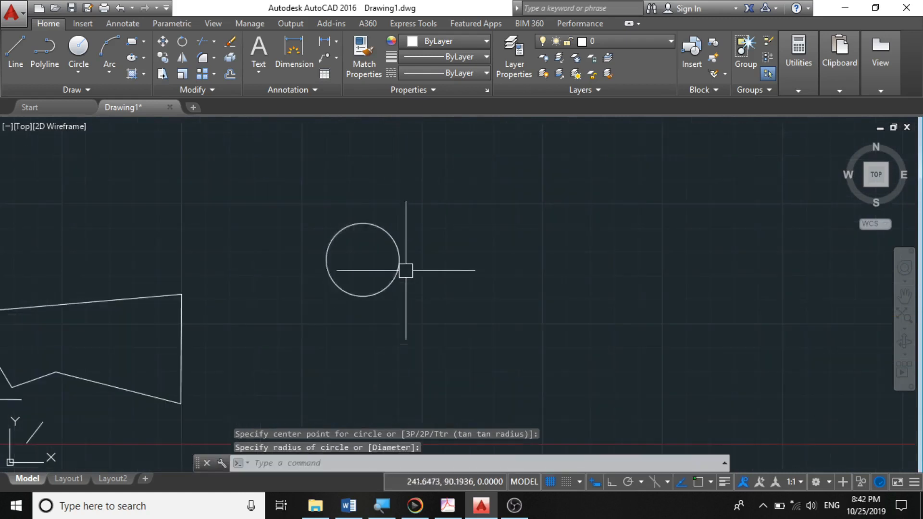
scroll(396, 270, "up", 5)
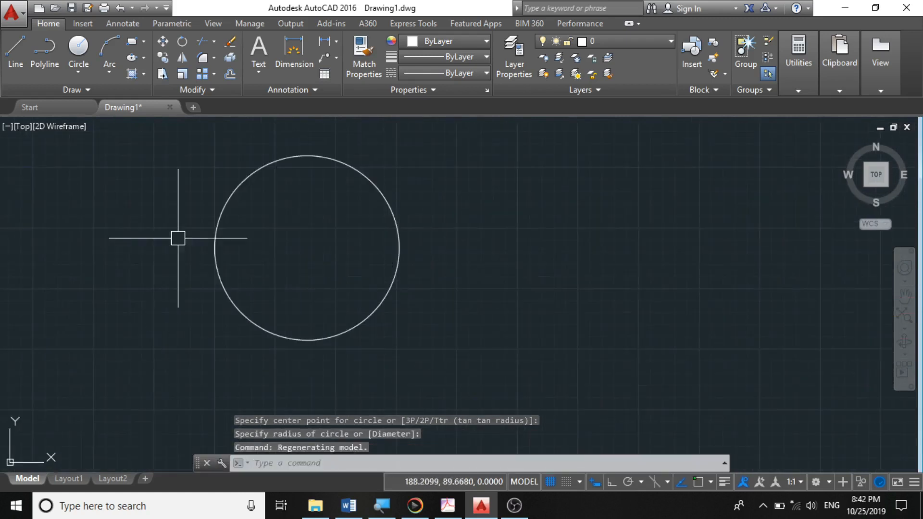
left_click(78, 75)
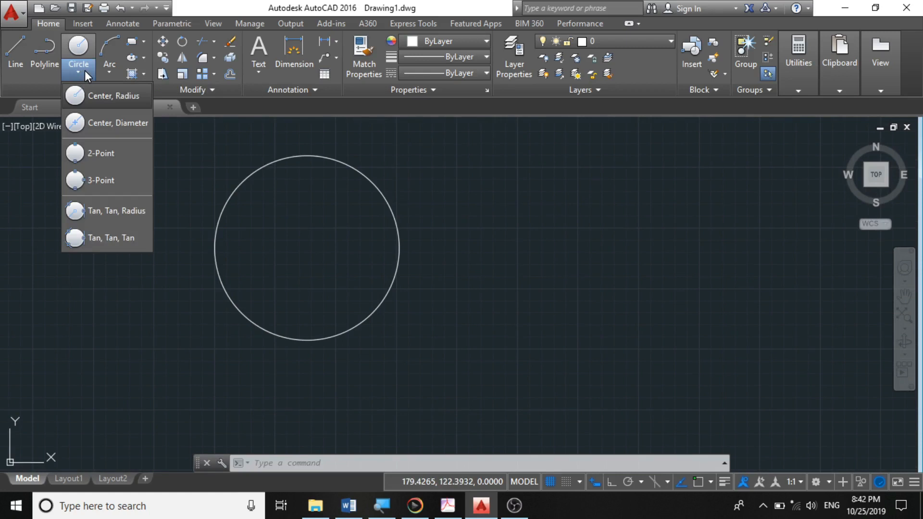
left_click(85, 71)
scroll(289, 214, "down", 5)
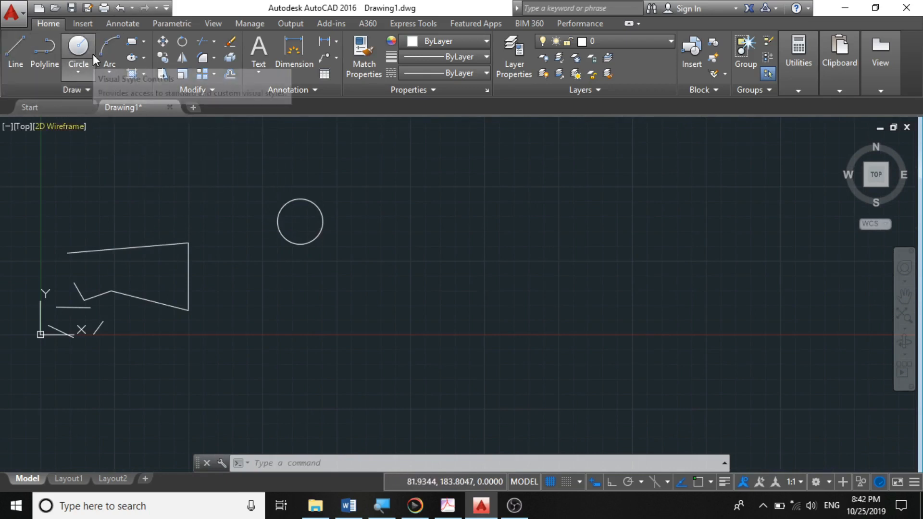
- Draw a 3-Point arc forming a half-circle to the right of the circle, then select and deselect it
left_click(110, 73)
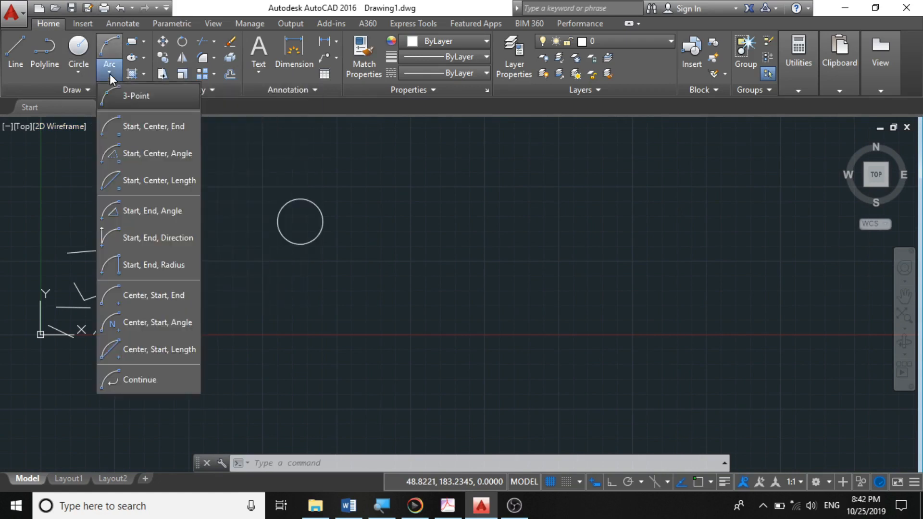
left_click(146, 102)
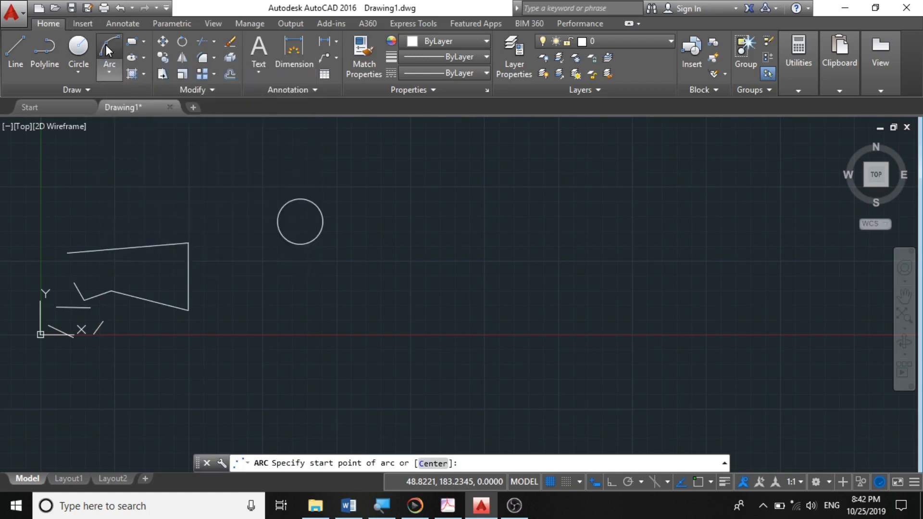
left_click(107, 45)
scroll(377, 236, "up", 4)
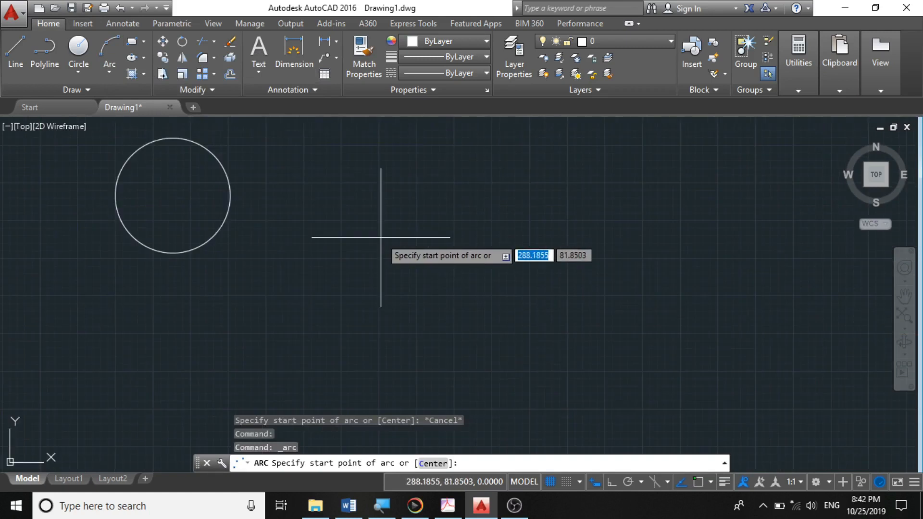
left_click(315, 263)
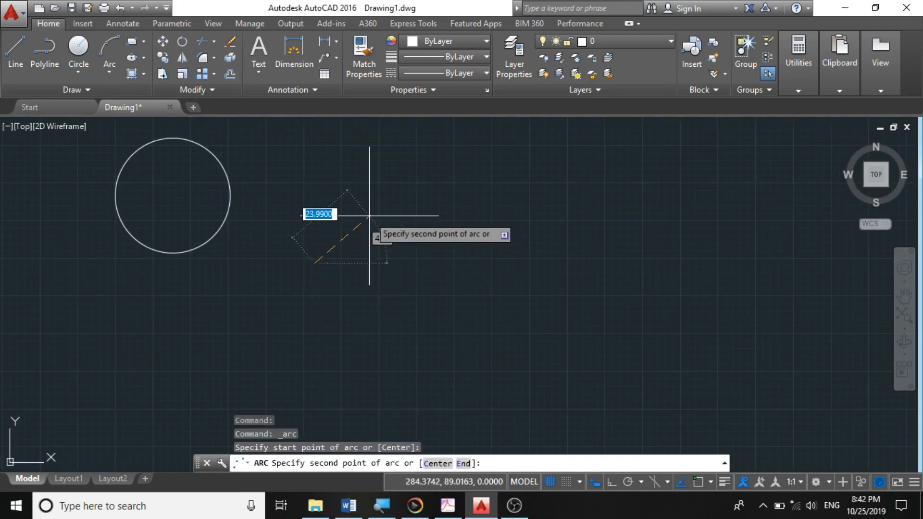
left_click(369, 216)
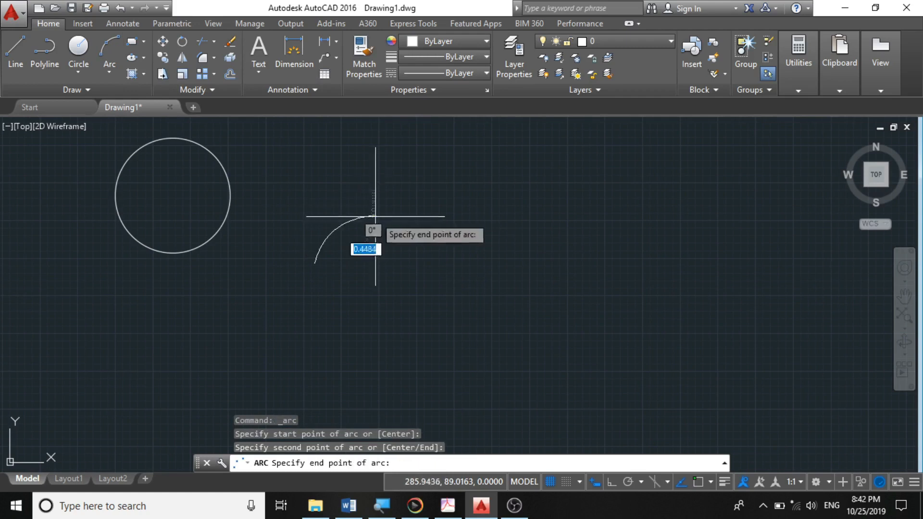
left_click(419, 266)
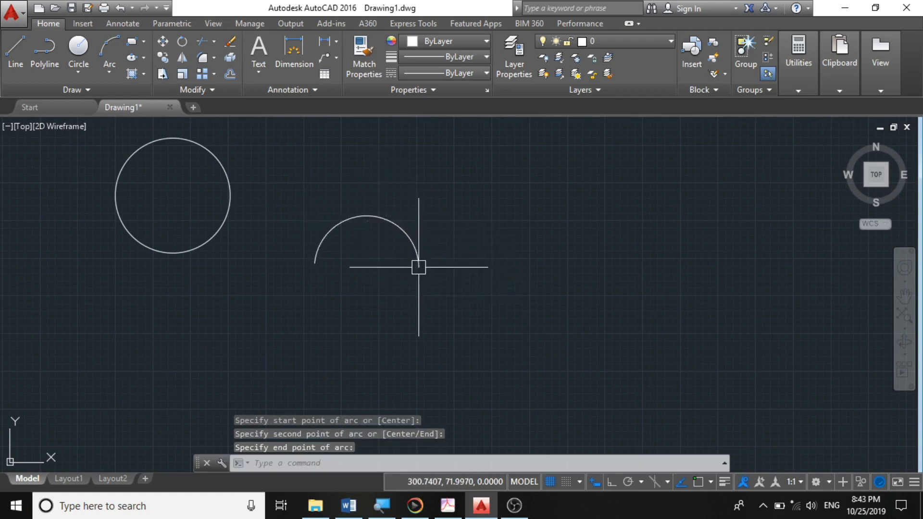
left_click(364, 216)
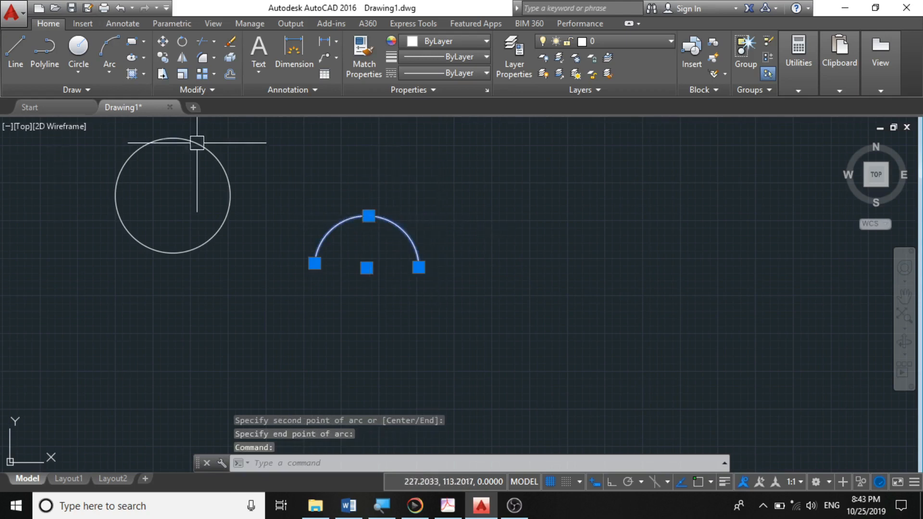
key("Escape")
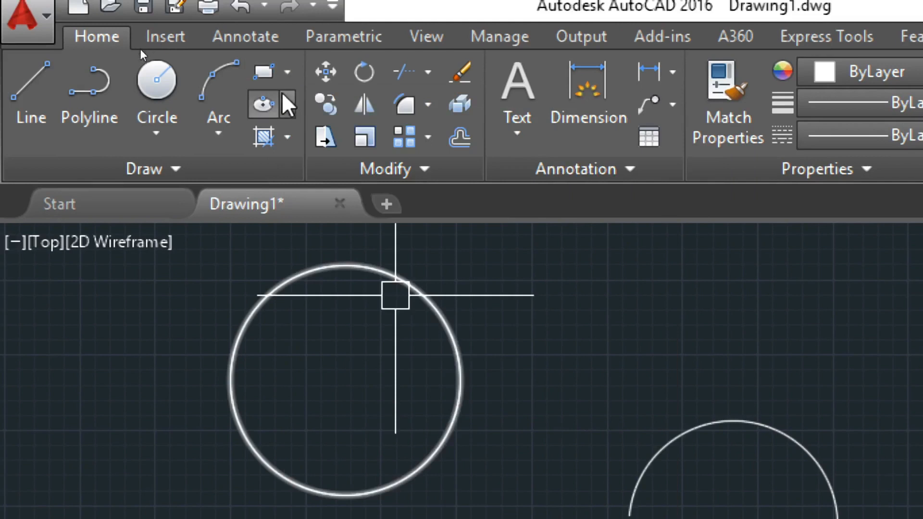
- Draw a rectangle about 24 by 15 units below the arc and circle
left_click(288, 73)
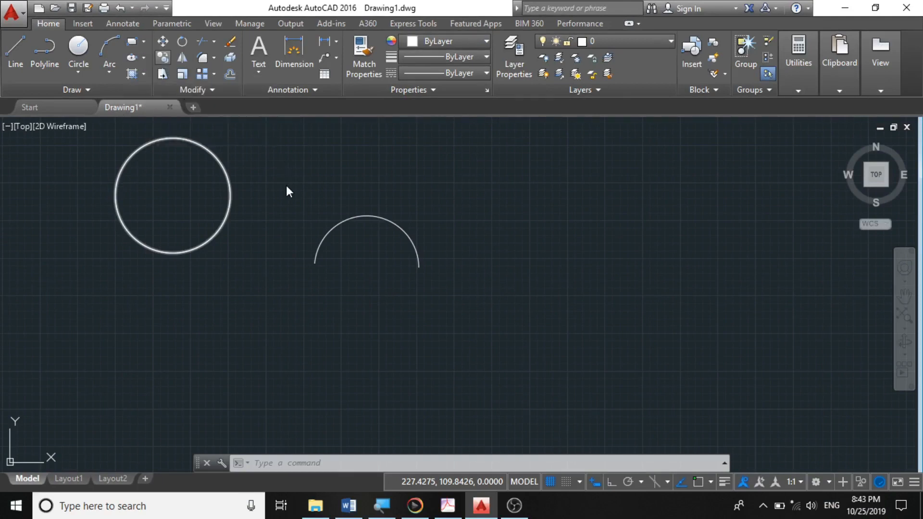
scroll(278, 318, "up", 4)
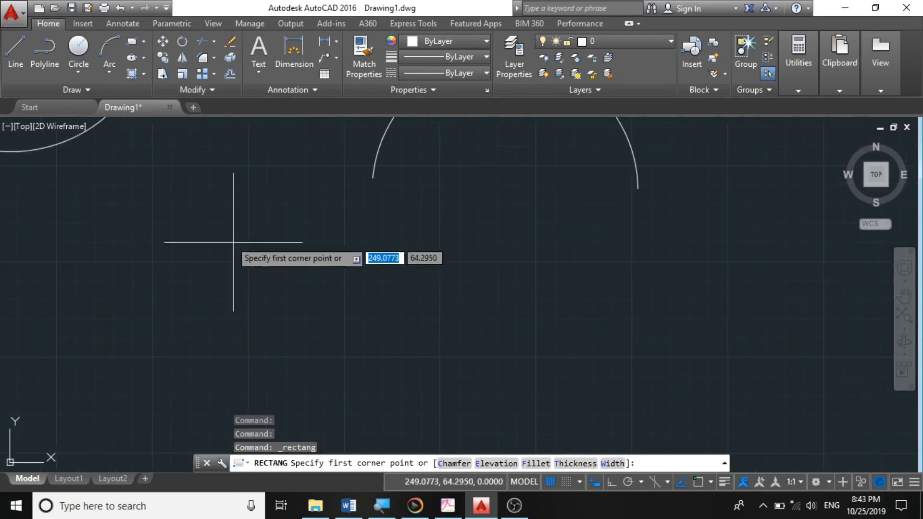
left_click(216, 207)
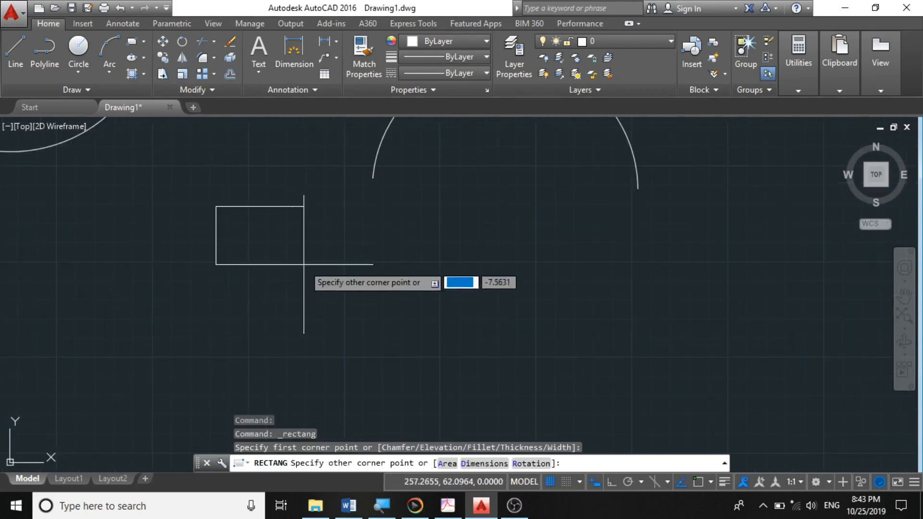
left_click(402, 322)
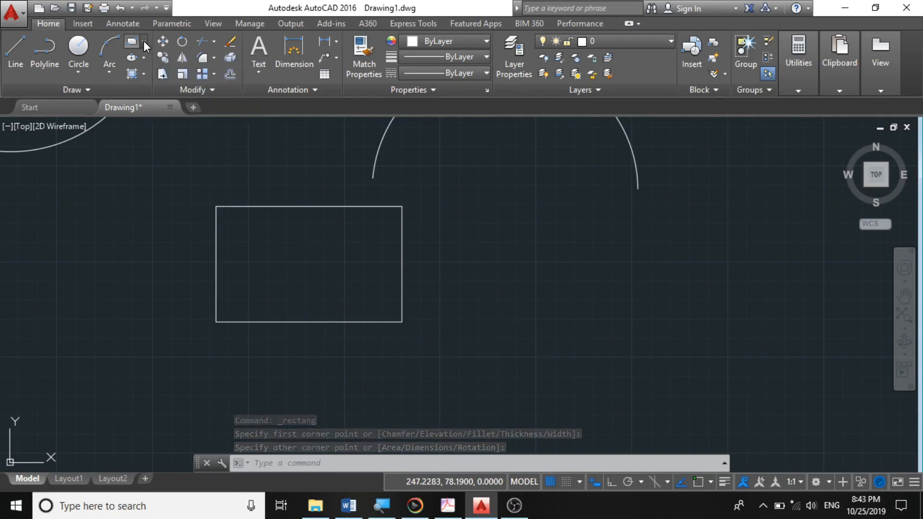
- Draw a 5-sided polygon inscribed in a circle, centered at the first circle's center with a radius of about 11
left_click(144, 43)
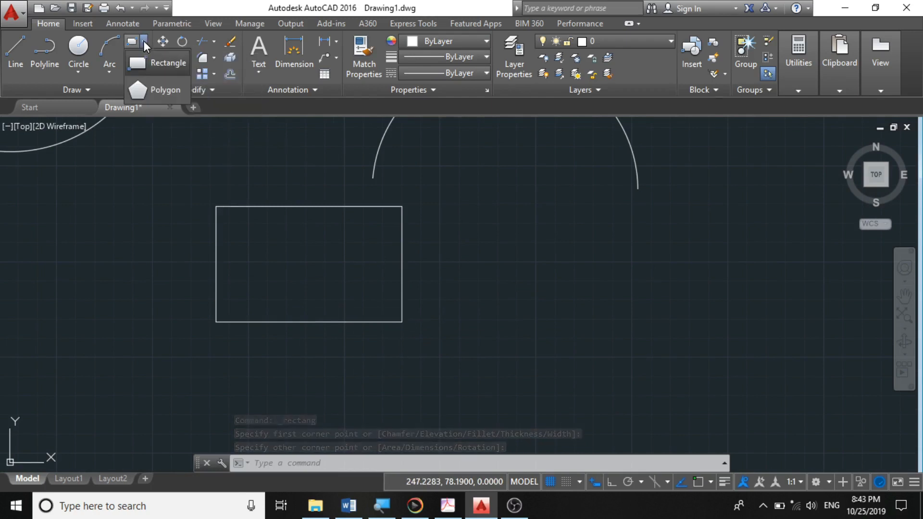
left_click(143, 92)
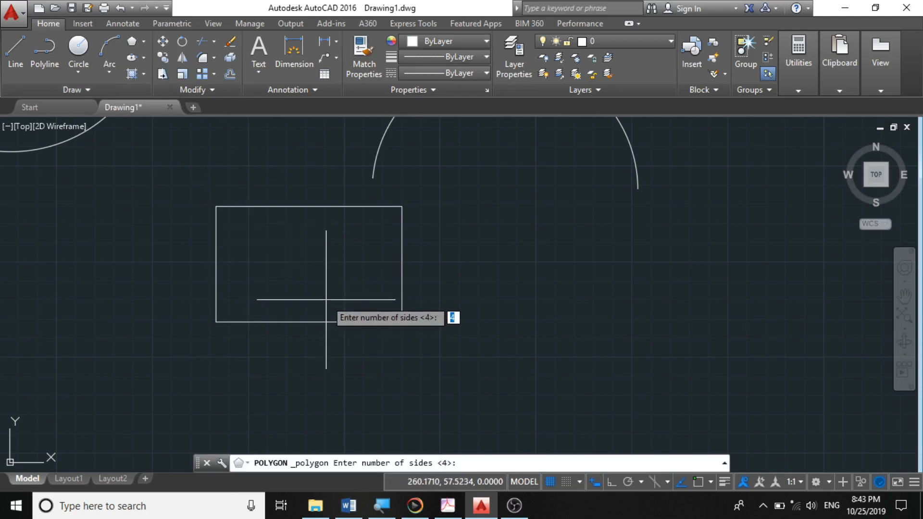
scroll(368, 314, "down", 4)
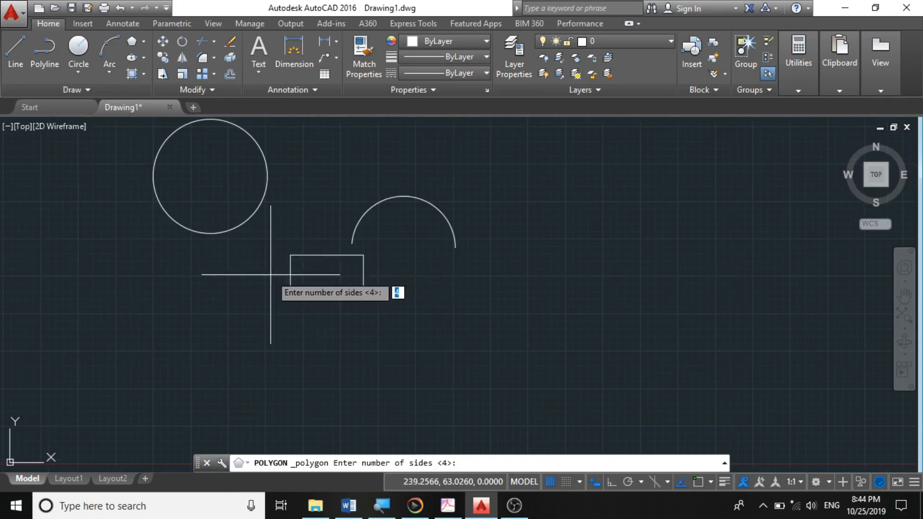
scroll(355, 284, "up", 4)
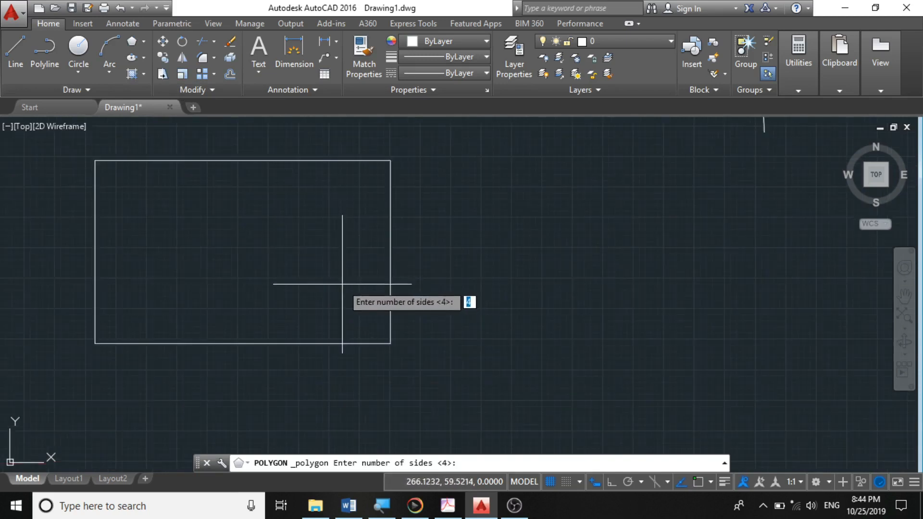
scroll(382, 313, "down", 4)
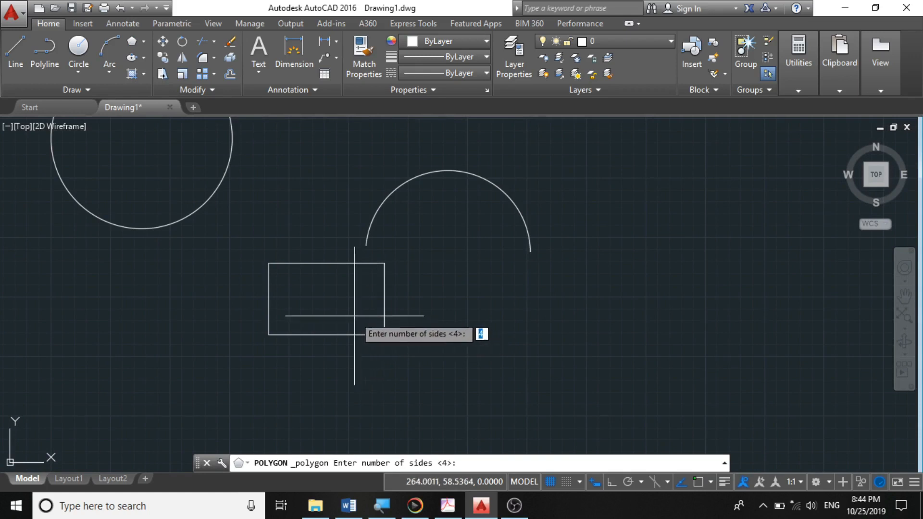
scroll(545, 334, "down", 4)
scroll(330, 322, "up", 6)
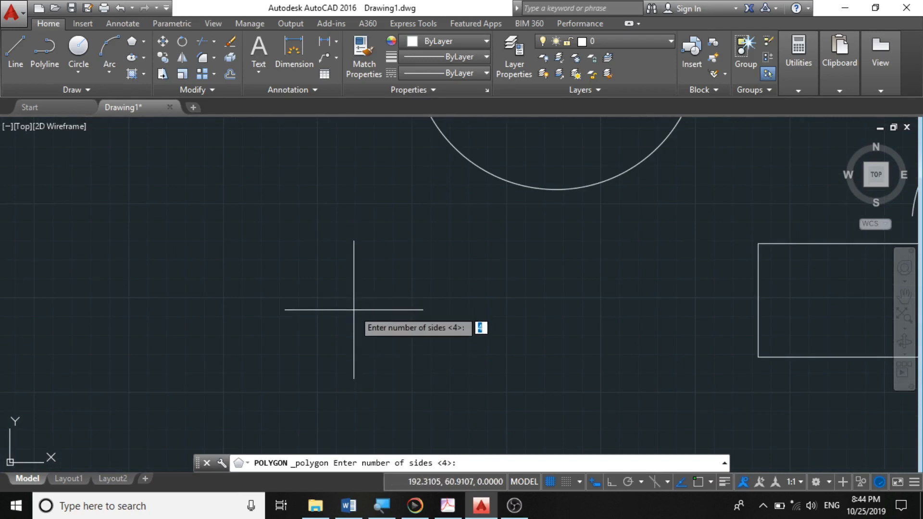
key("Return")
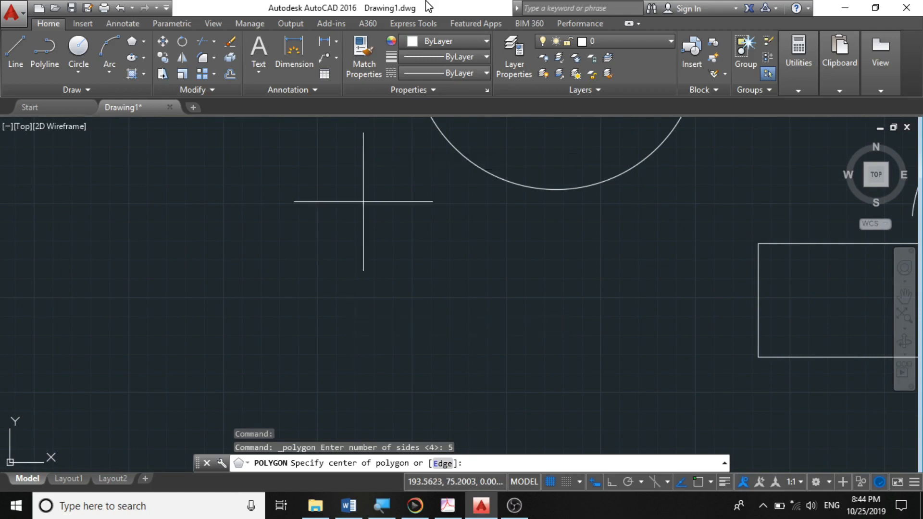
scroll(332, 325, "down", 3)
scroll(361, 270, "up", 6)
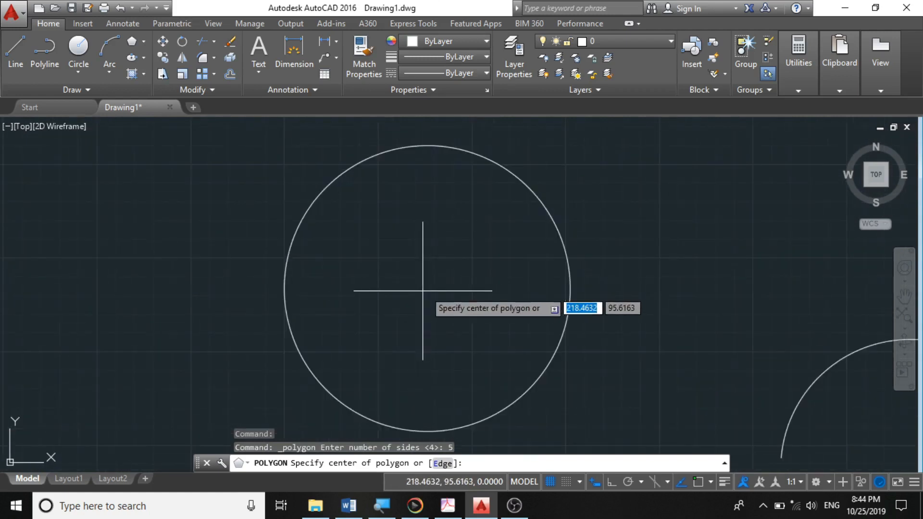
left_click(428, 288)
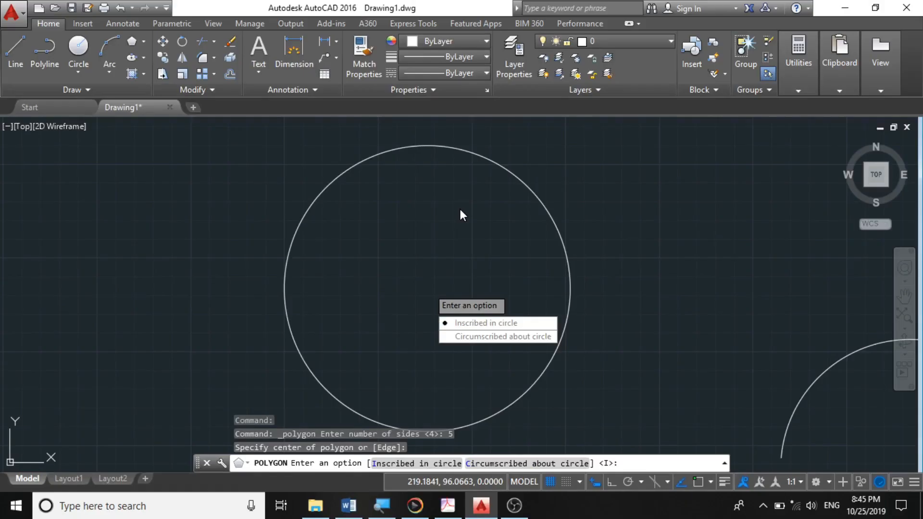
type("i")
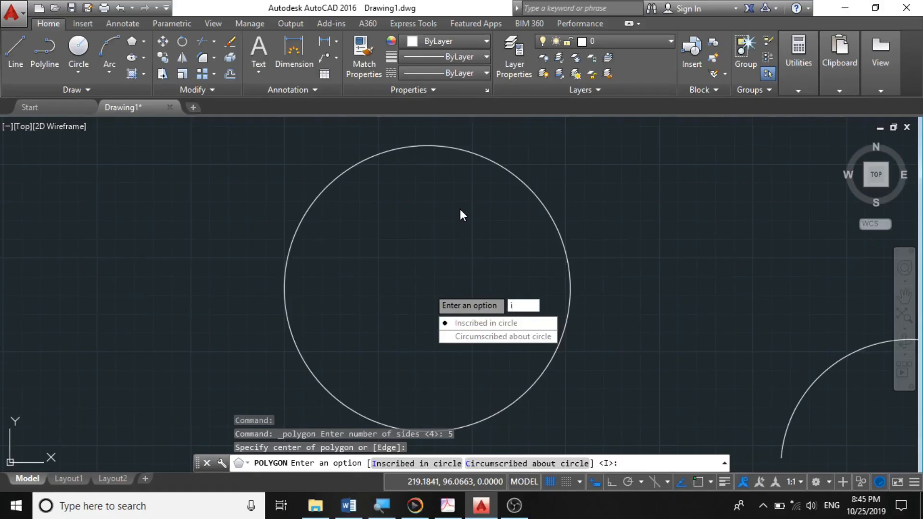
key("Return")
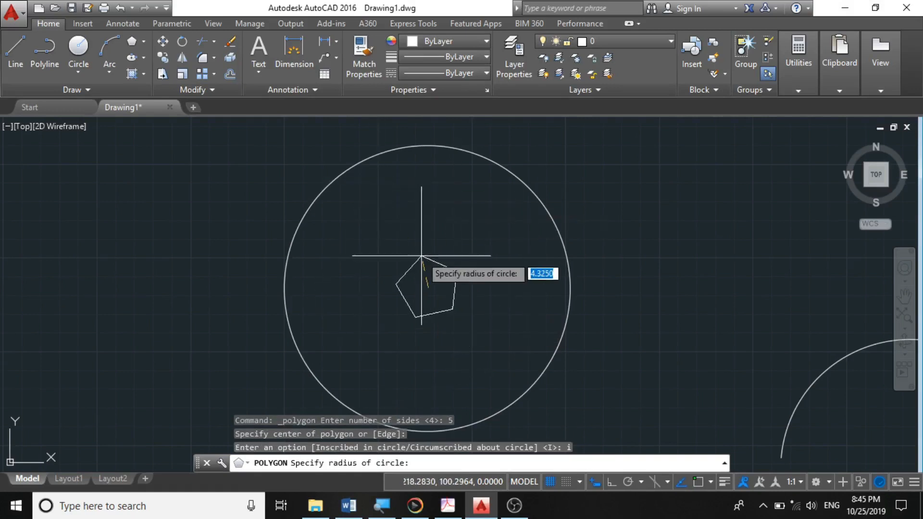
left_click(386, 215)
scroll(385, 212, "down", 4)
scroll(432, 249, "up", 4)
left_click(465, 246)
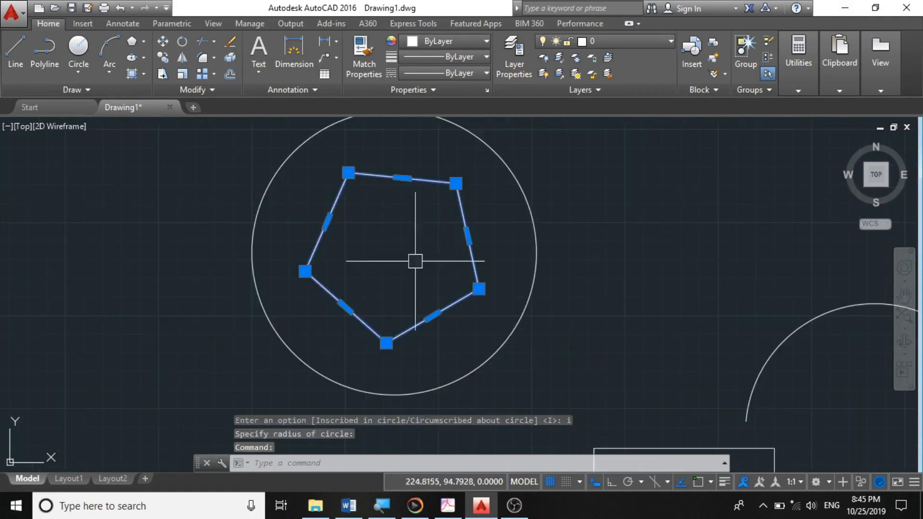
key("Escape")
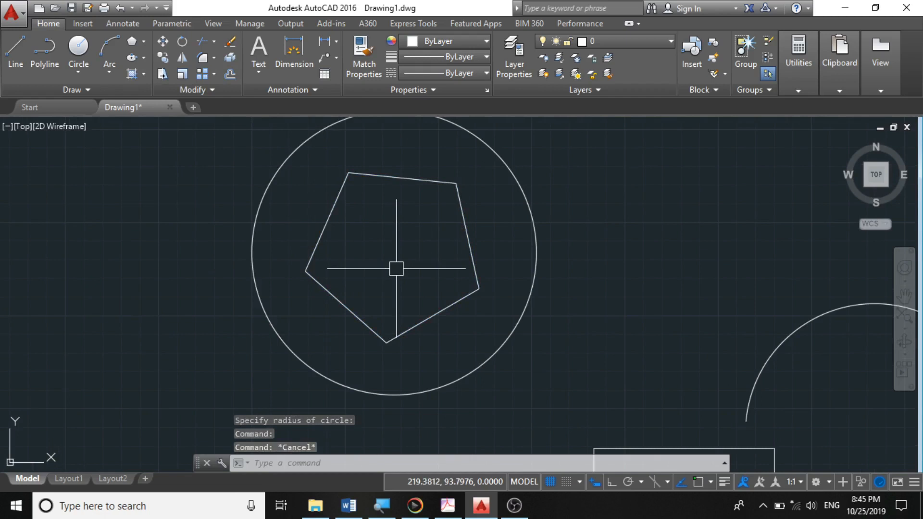
- Draw a 5-sided polygon circumscribed about a circle, centered at the first circle's center with a radius of about 13.6
key("Return")
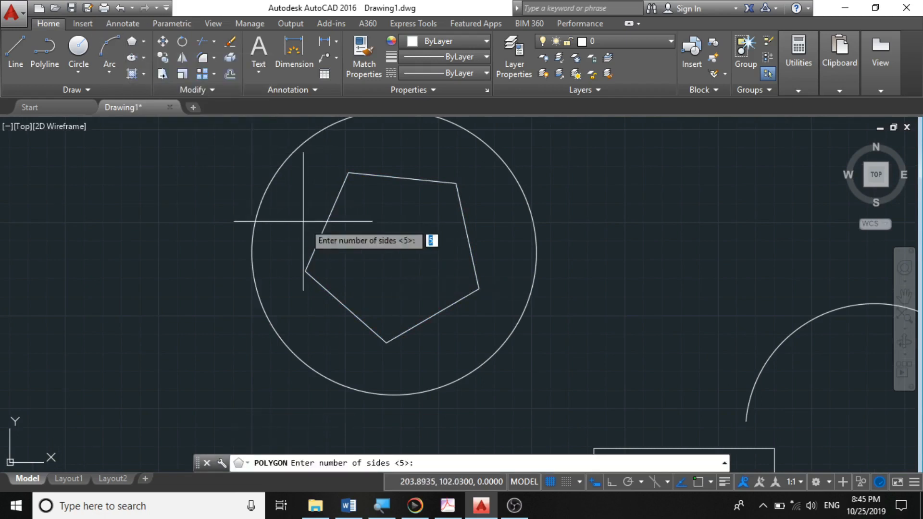
scroll(385, 253, "up", 3)
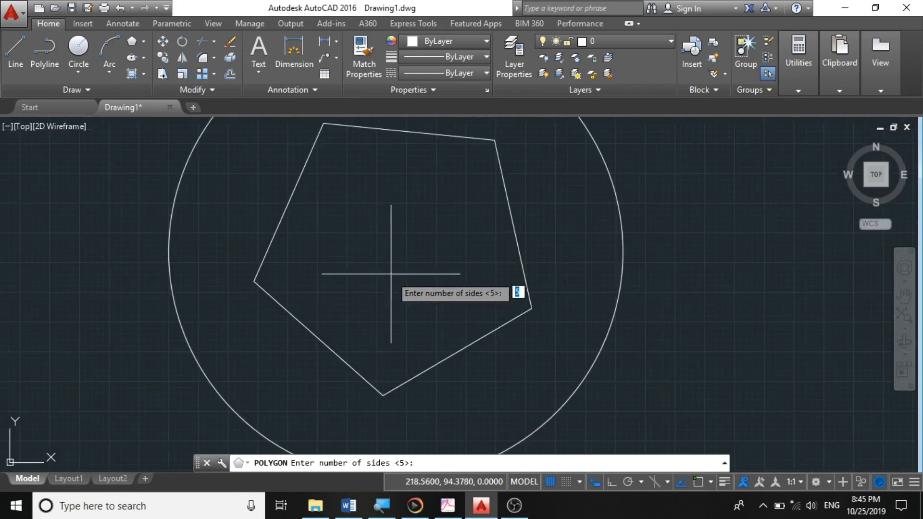
scroll(392, 298, "down", 3)
scroll(391, 262, "up", 2)
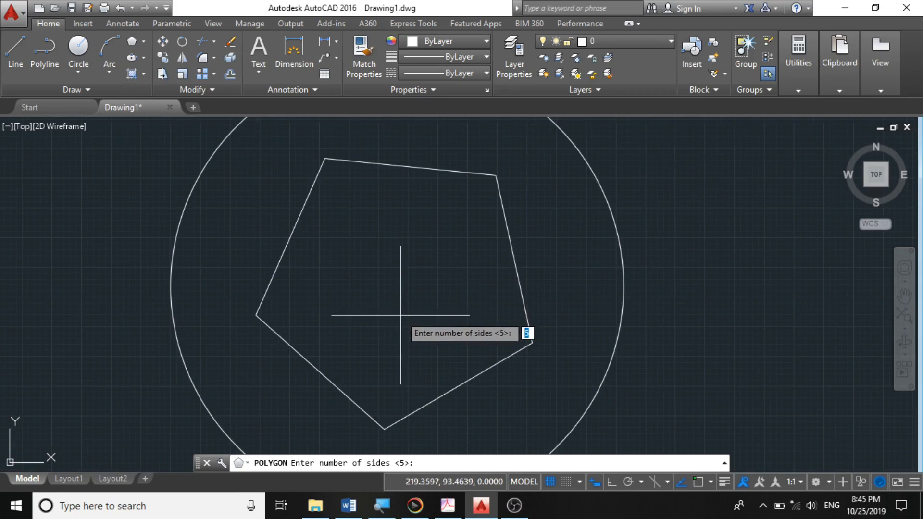
scroll(398, 300, "down", 2)
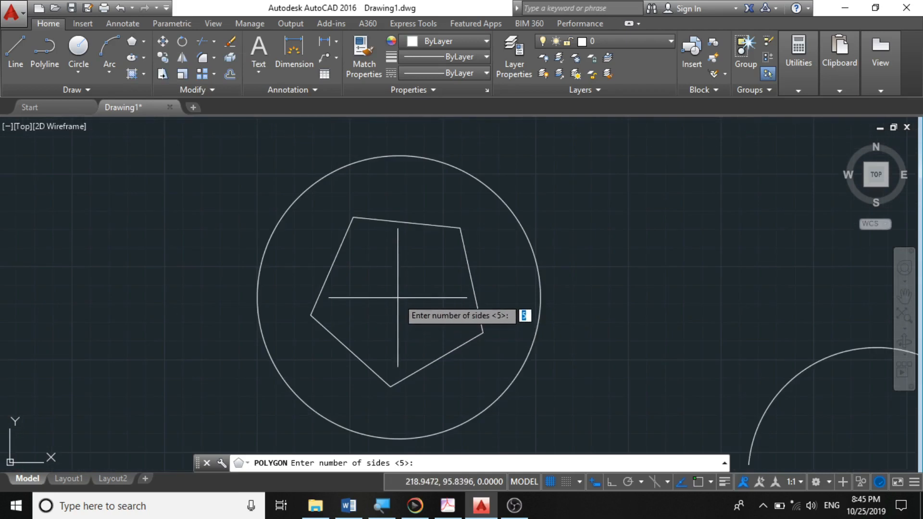
key("Return")
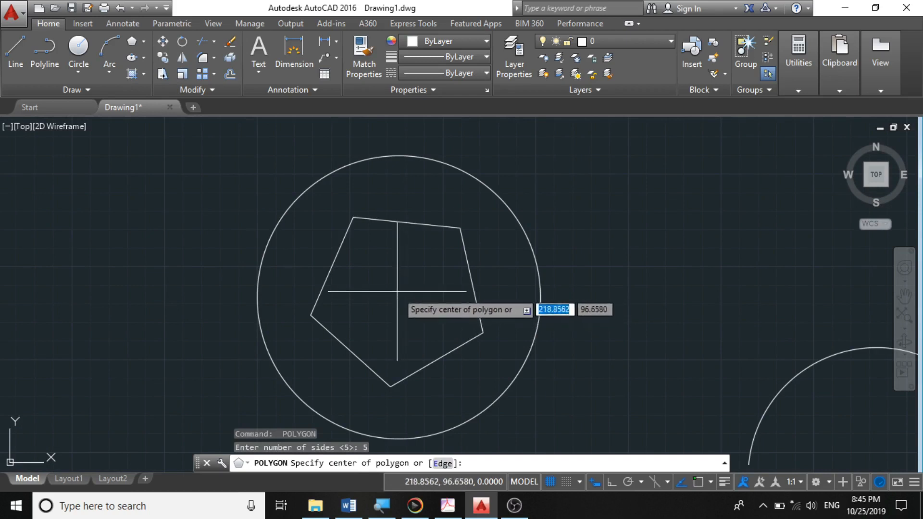
left_click(397, 291)
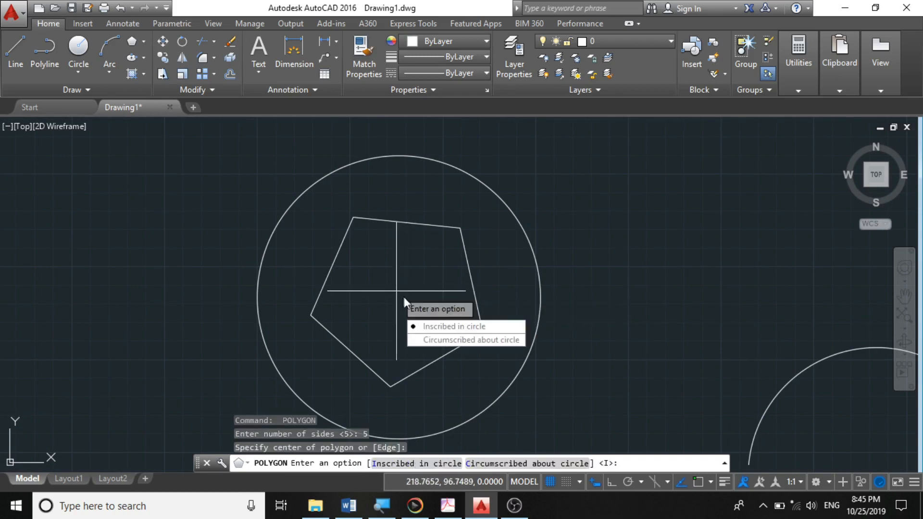
left_click(451, 339)
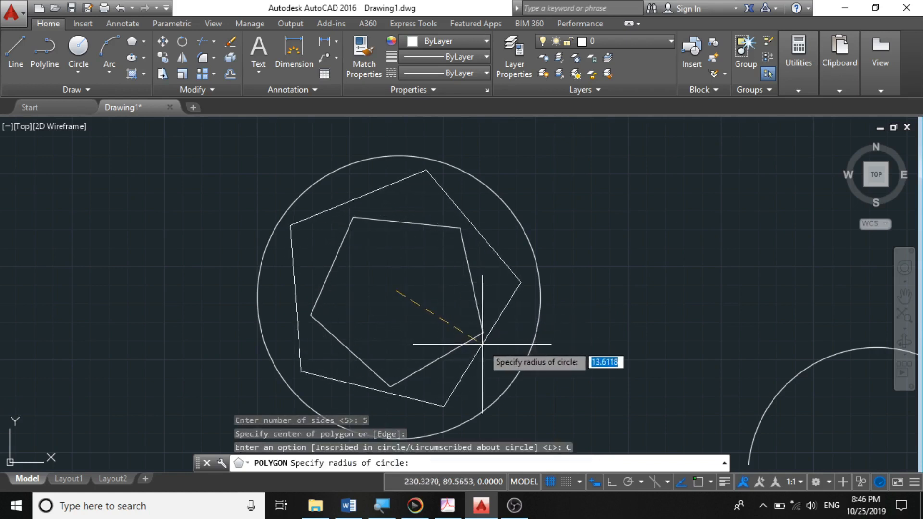
left_click(484, 346)
scroll(423, 251, "down", 6)
scroll(433, 253, "up", 3)
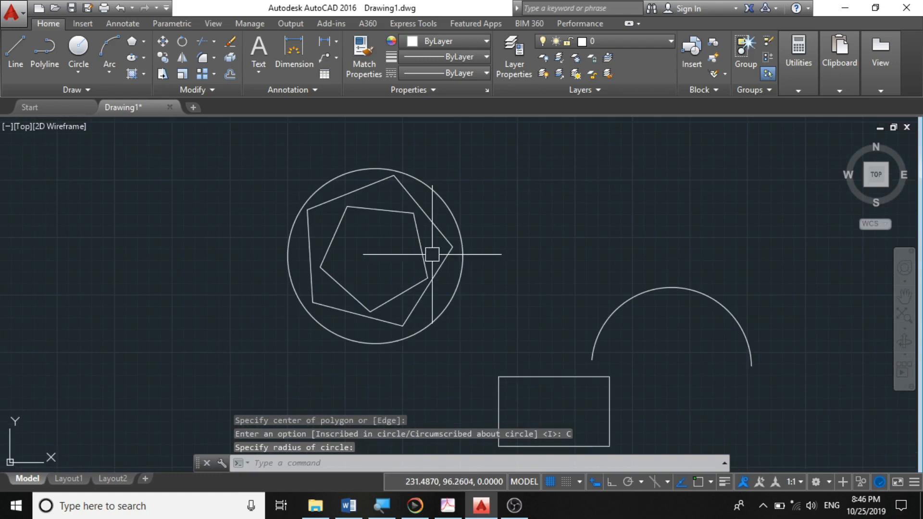
- Draw a tilted Center ellipse to the upper left of the circle and polygons
scroll(433, 253, "down", 4)
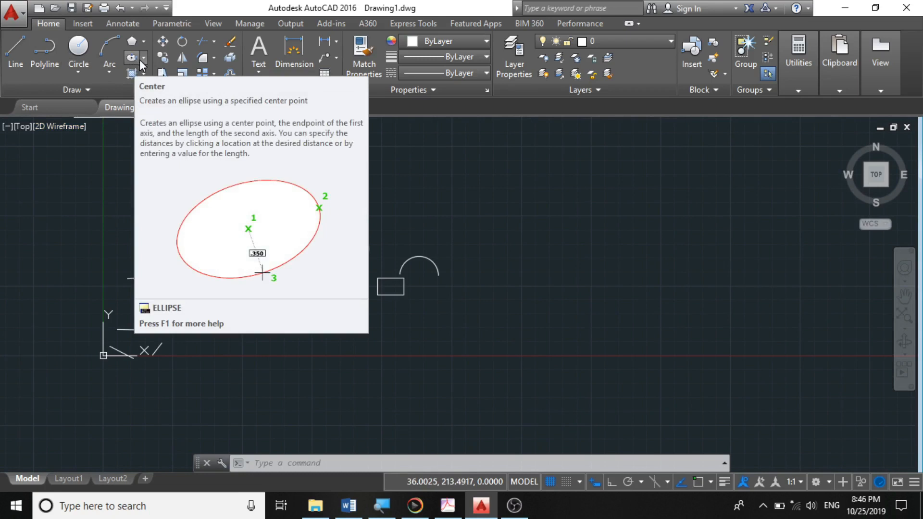
left_click(143, 58)
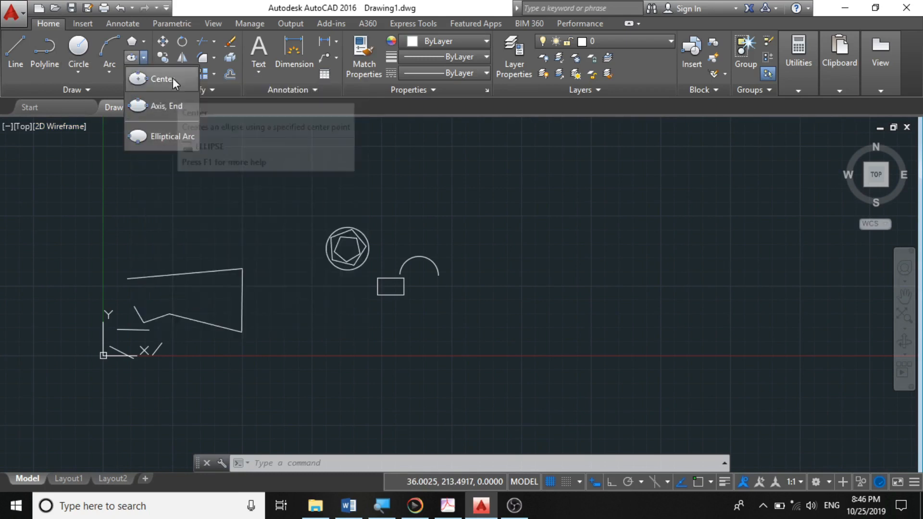
left_click(148, 80)
scroll(339, 281, "up", 2)
left_click(223, 209)
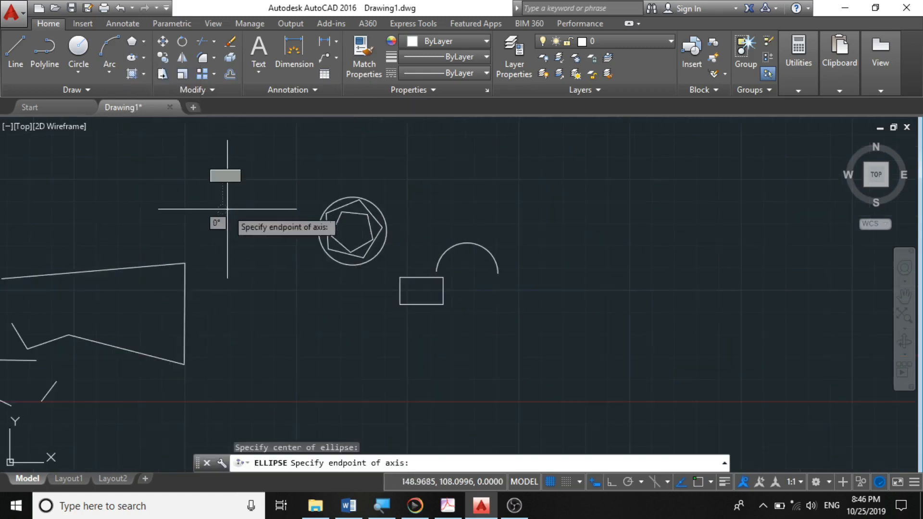
left_click(269, 246)
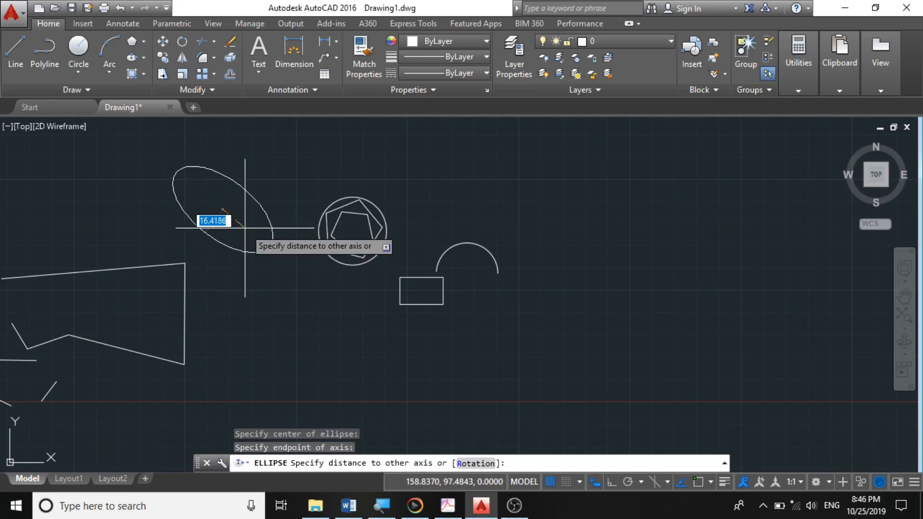
left_click(233, 218)
scroll(313, 258, "down", 4)
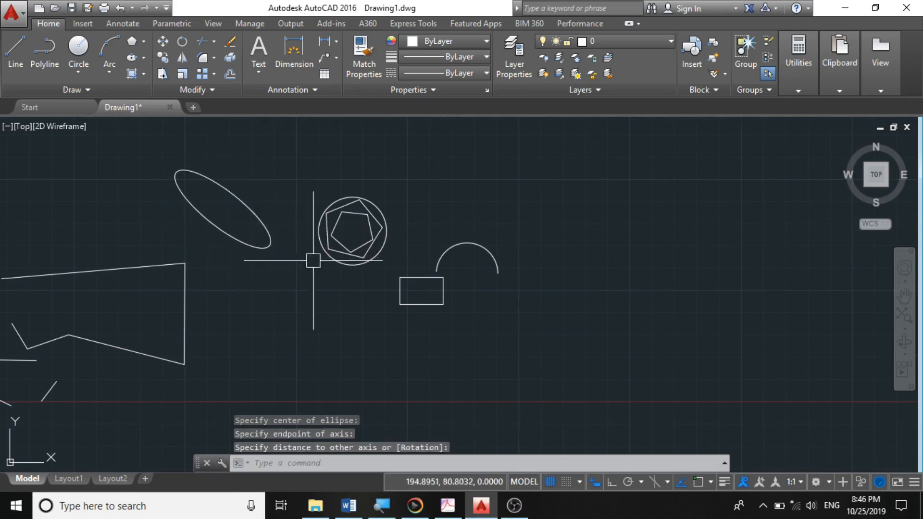
scroll(265, 228, "up", 3)
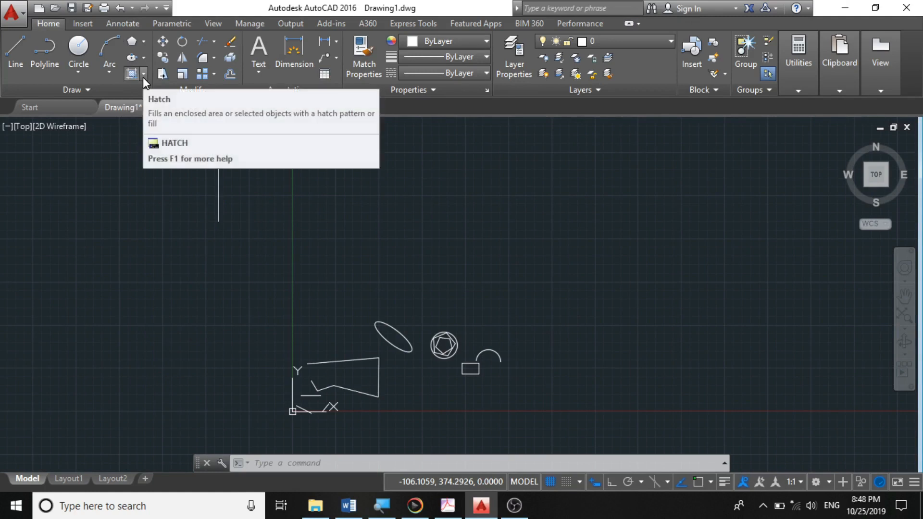
- Try to hatch the inside of the ellipse with the ANSI31 pattern
left_click(142, 77)
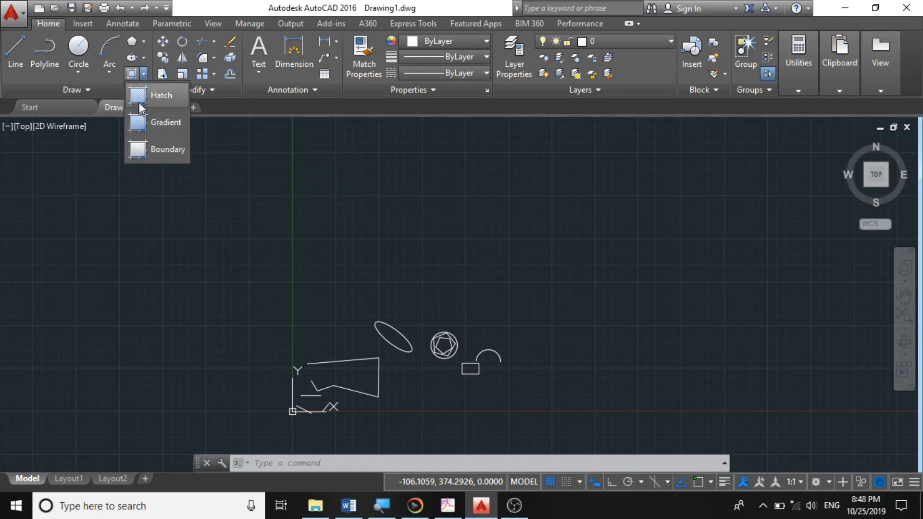
left_click(130, 75)
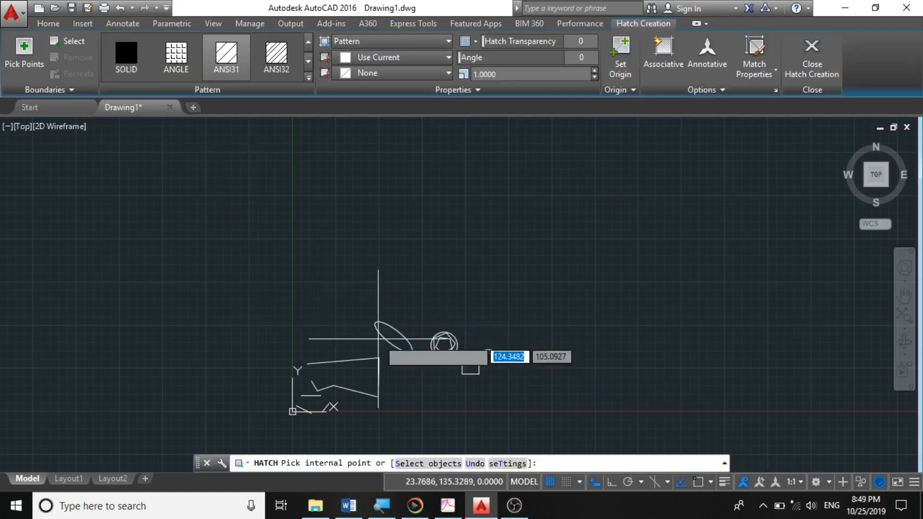
scroll(402, 347, "up", 4)
scroll(403, 347, "up", 2)
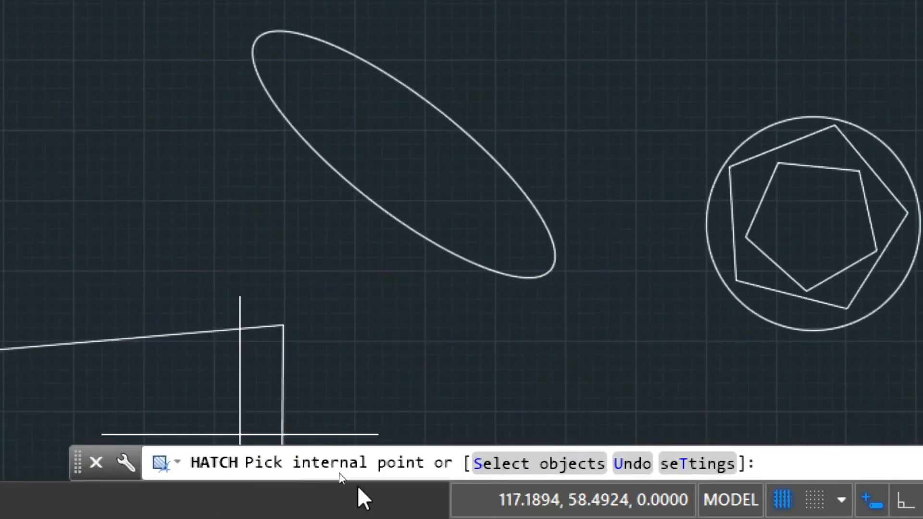
scroll(558, 309, "down", 4)
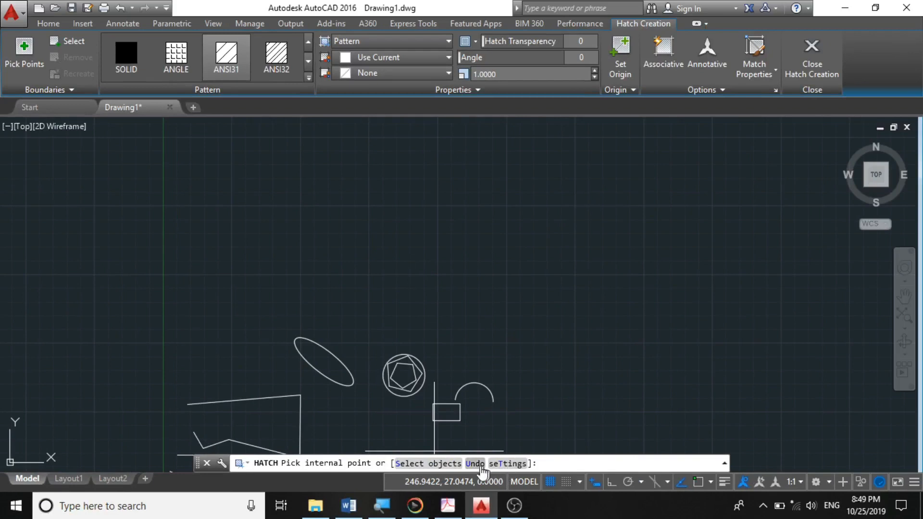
scroll(313, 381, "up", 6)
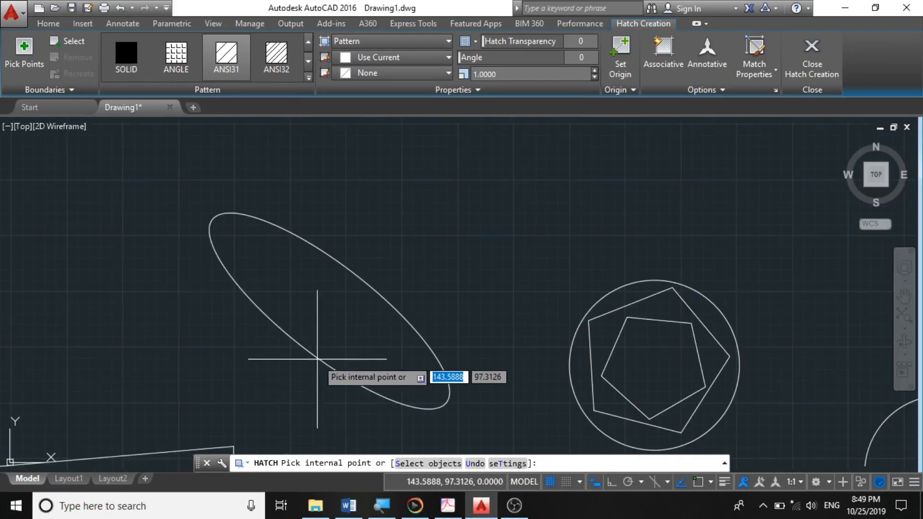
left_click(320, 360)
scroll(367, 371, "down", 3)
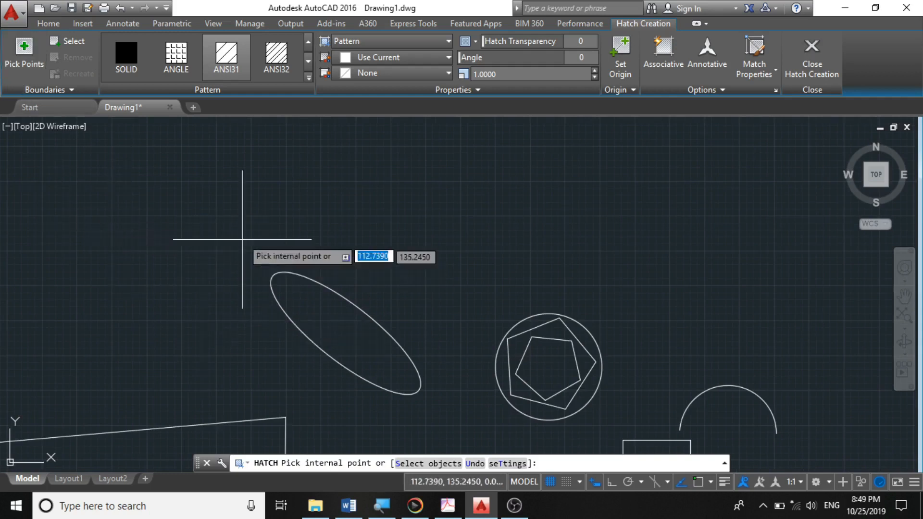
key("Escape")
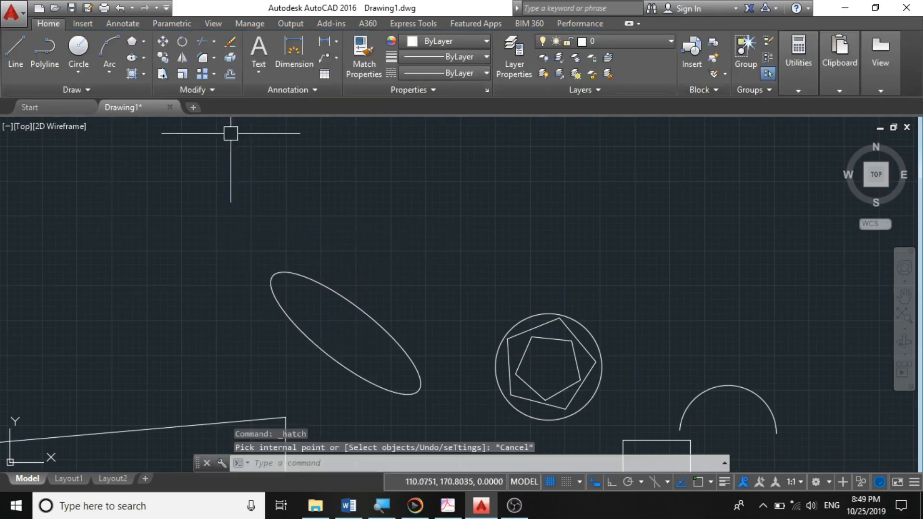
- Restart the Hatch command and browse the available hatch and gradient patterns
left_click(132, 75)
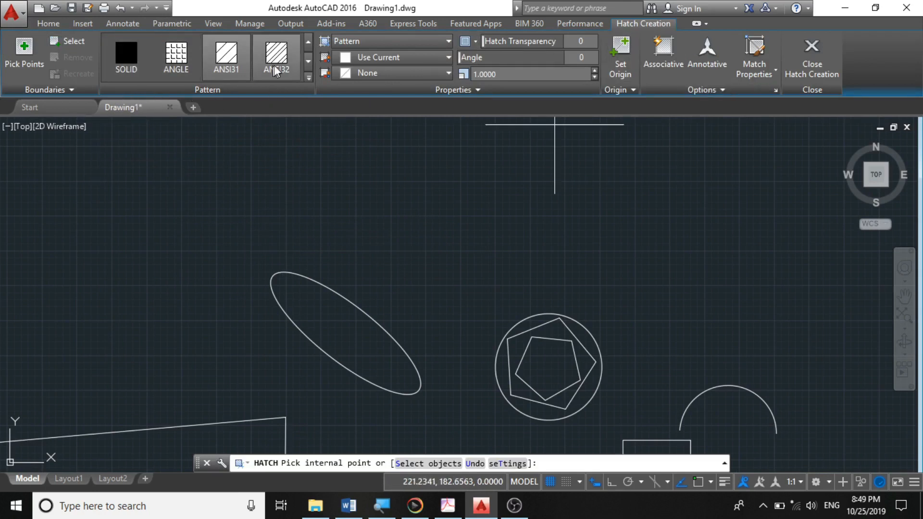
scroll(307, 65, "down", 4)
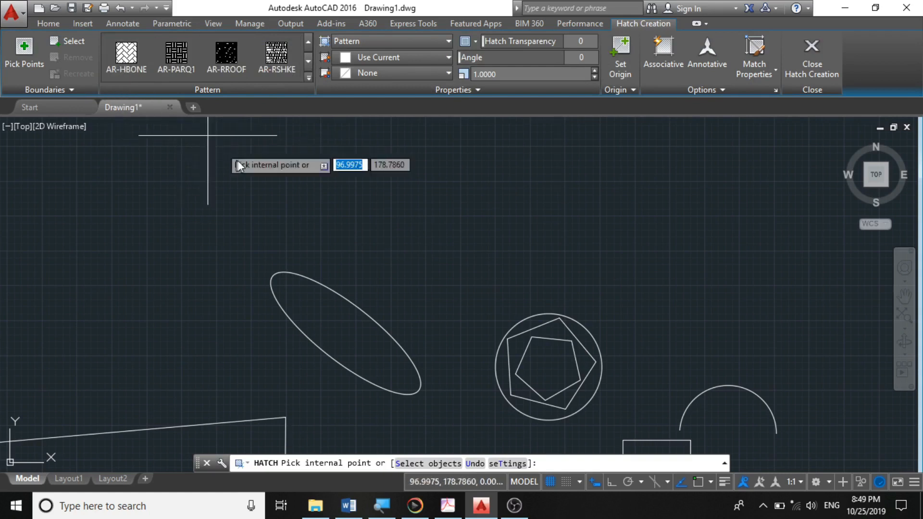
scroll(232, 67, "down", 3)
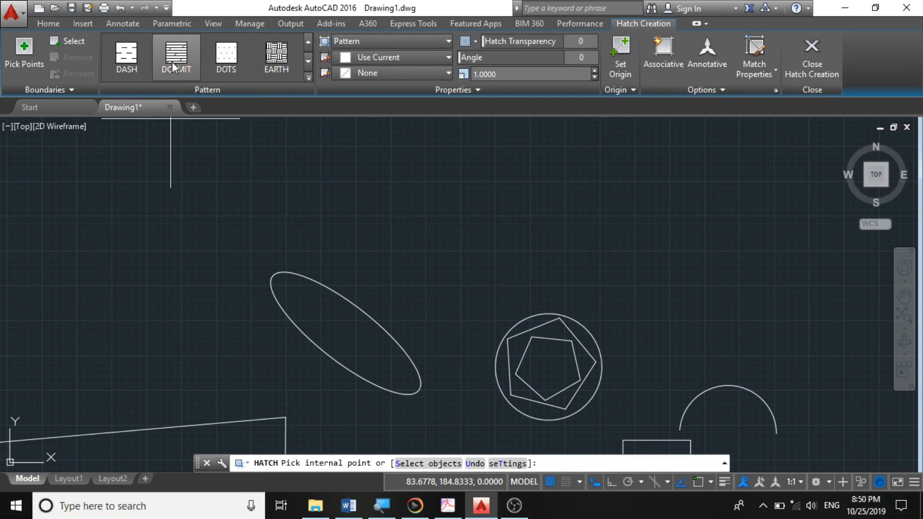
scroll(165, 62, "down", 2)
scroll(163, 62, "up", 3)
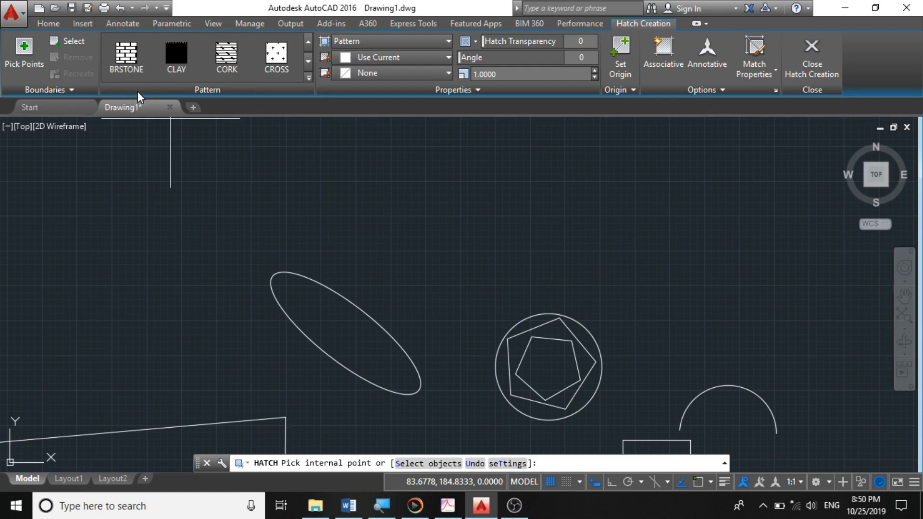
left_click(116, 67)
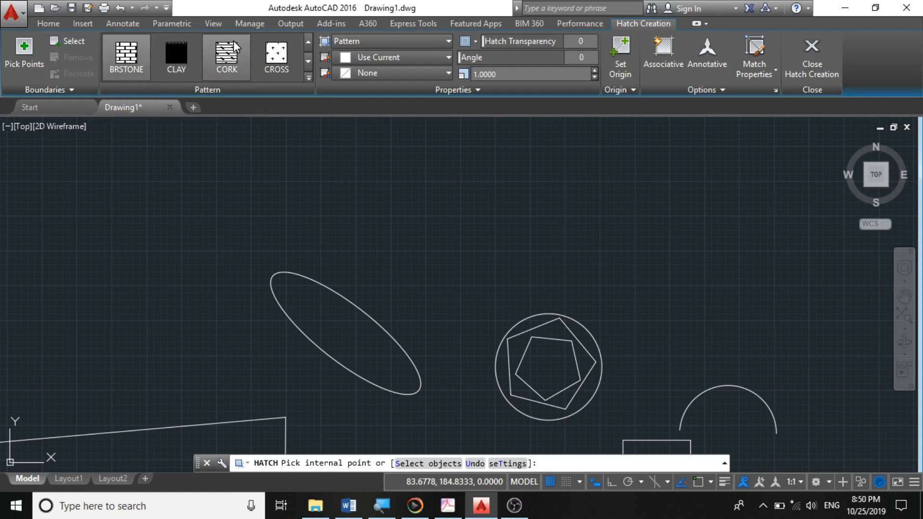
scroll(234, 55, "down", 3)
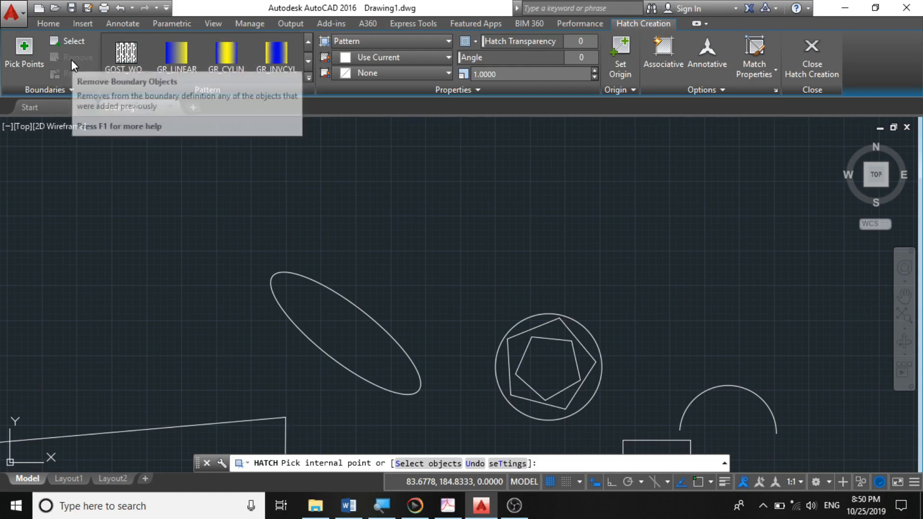
left_click(179, 56)
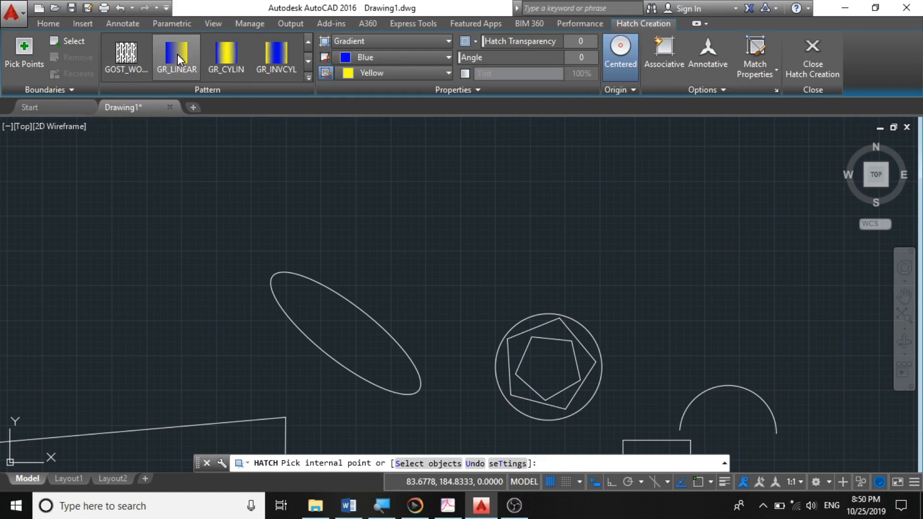
left_click(127, 56)
scroll(231, 56, "down", 1)
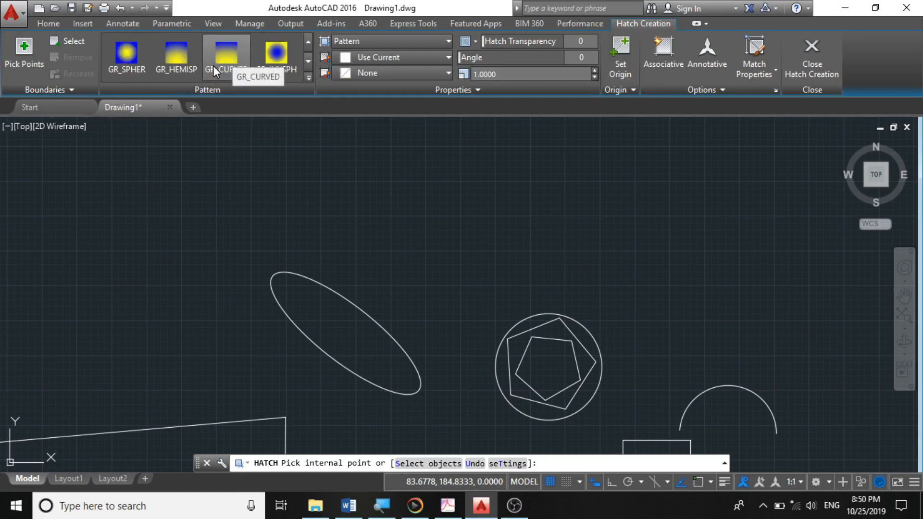
scroll(213, 66, "down", 1)
- Switch the hatch type to the GR_CURVED gradient and set its first gradient colour to orange 242,103,34
left_click(353, 41)
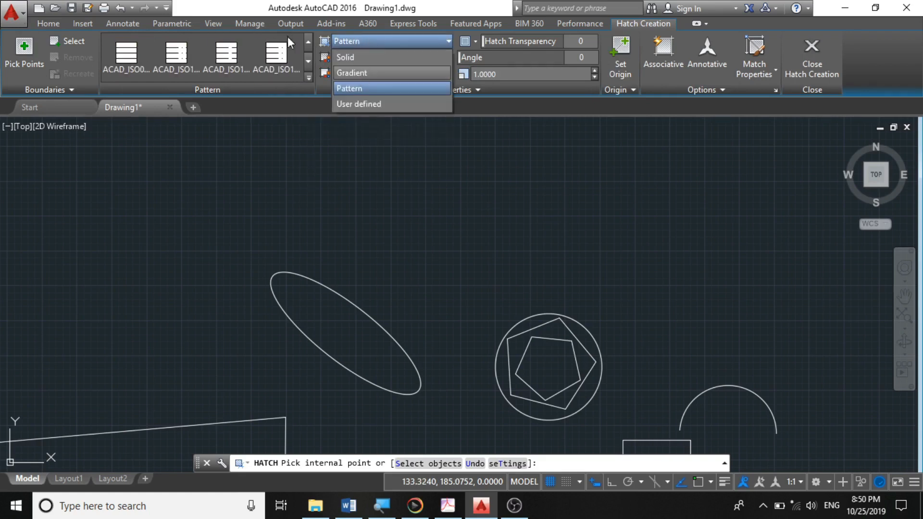
left_click(280, 51)
scroll(271, 61, "up", 5)
left_click(223, 57)
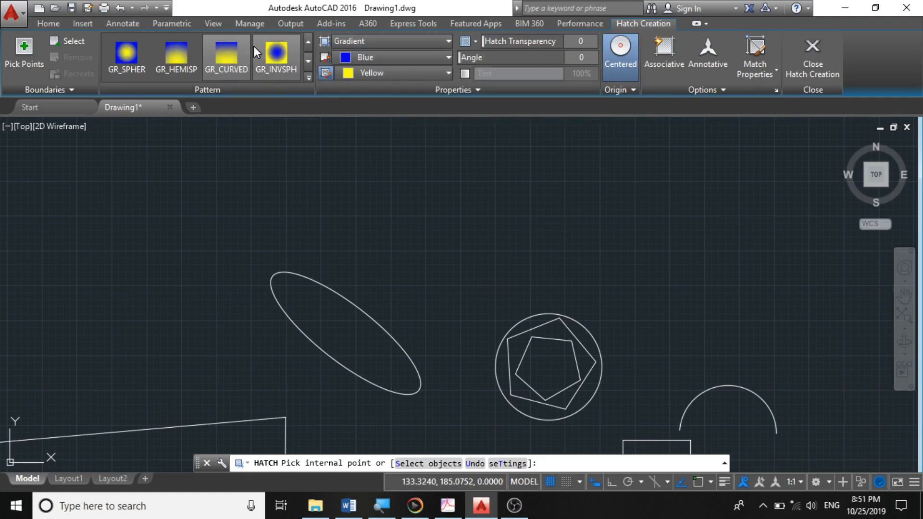
scroll(281, 51, "down", 10)
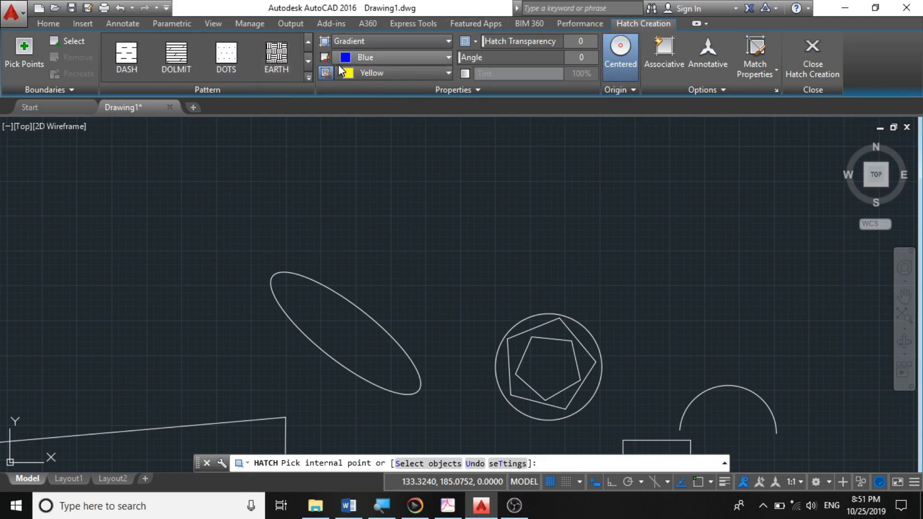
left_click(368, 59)
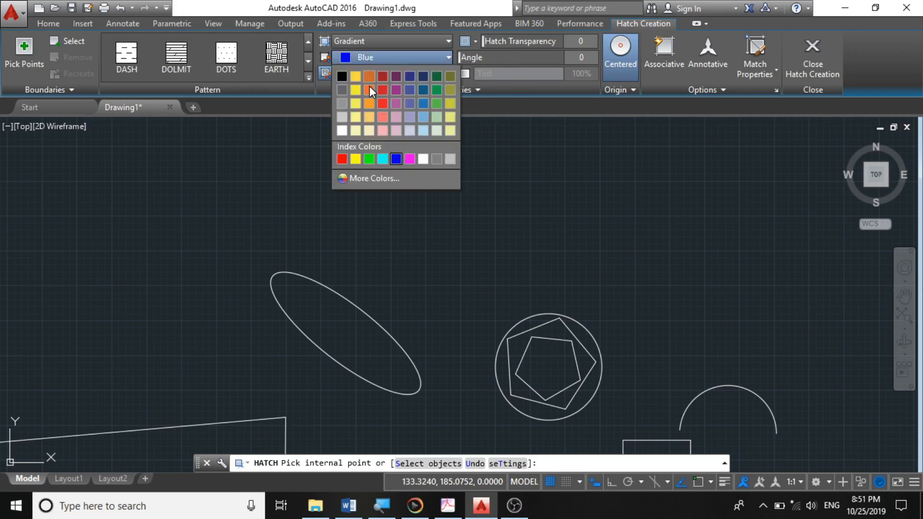
left_click(370, 87)
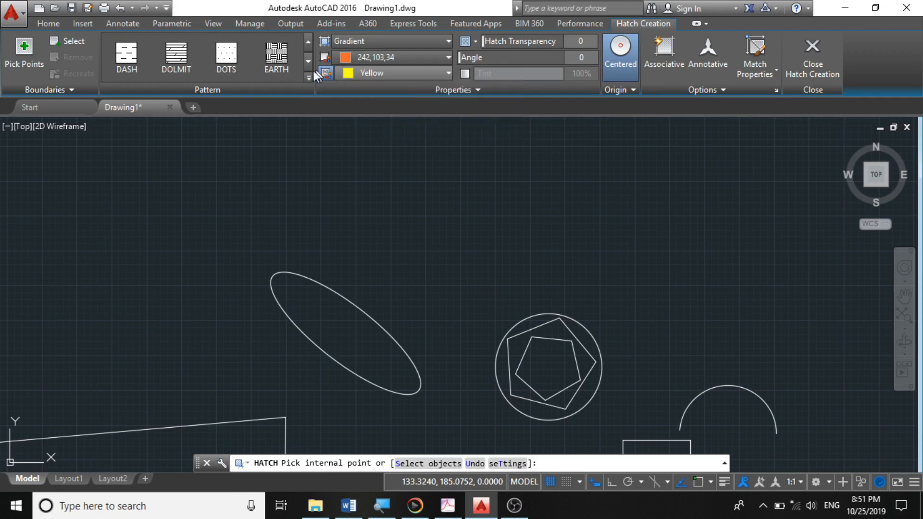
- Fill the inside of the ellipse with the EARTH hatch pattern
left_click(277, 57)
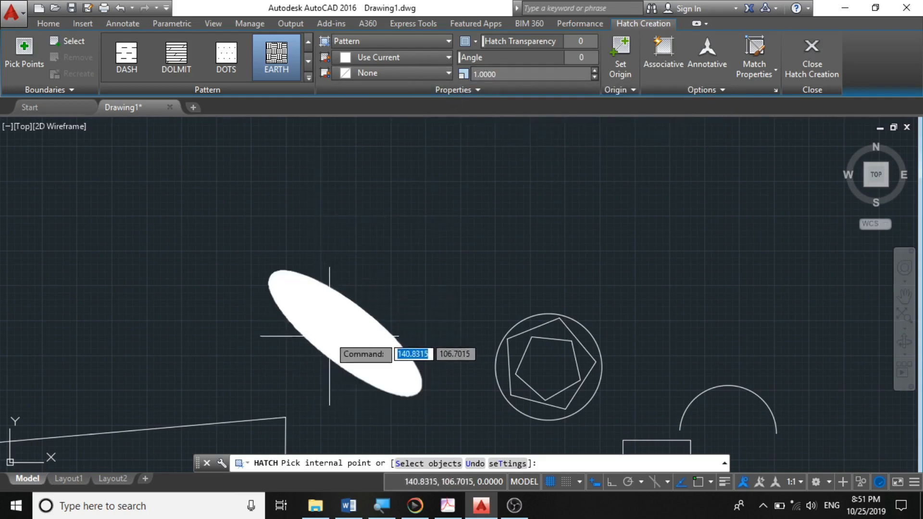
scroll(329, 336, "up", 4)
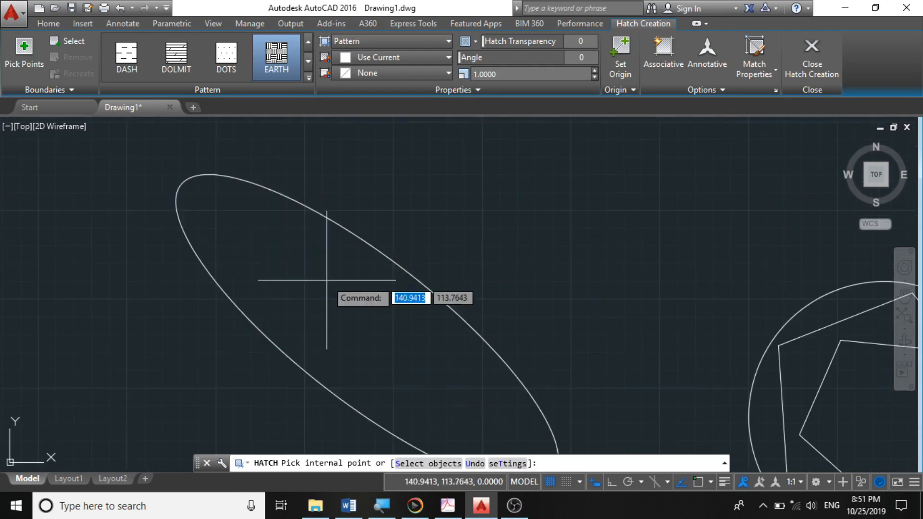
scroll(327, 280, "down", 2)
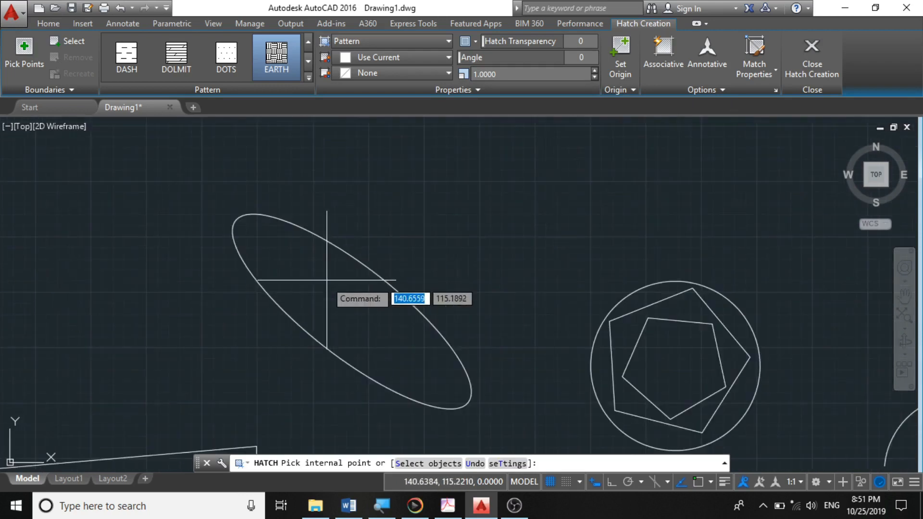
left_click(328, 313)
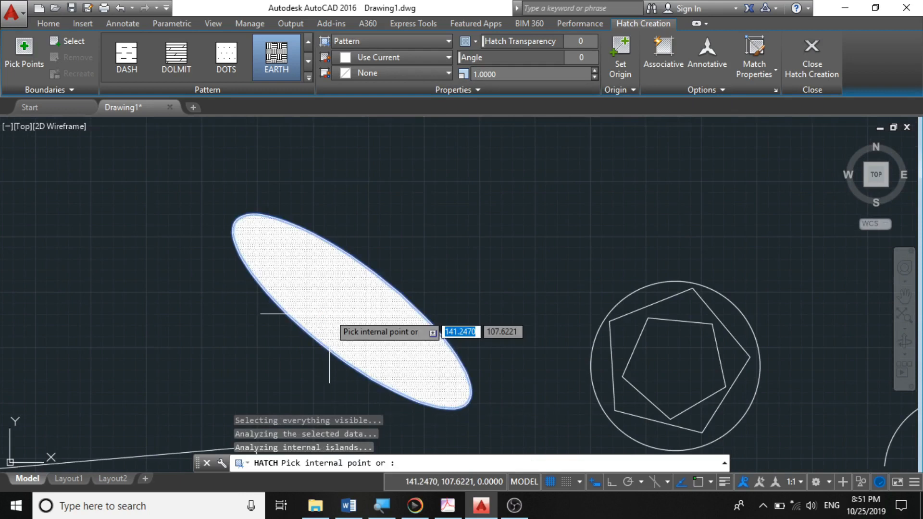
scroll(354, 312, "up", 3)
scroll(352, 312, "down", 5)
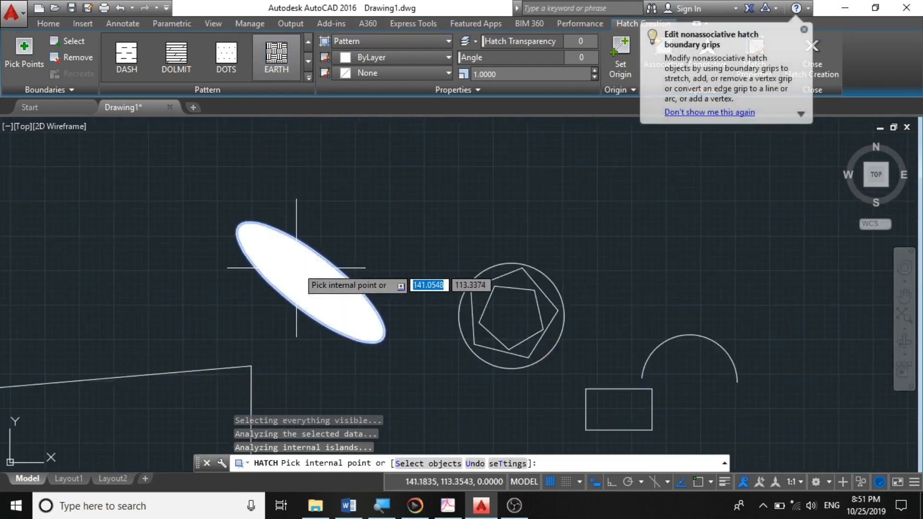
scroll(303, 263, "up", 5)
scroll(303, 262, "down", 5)
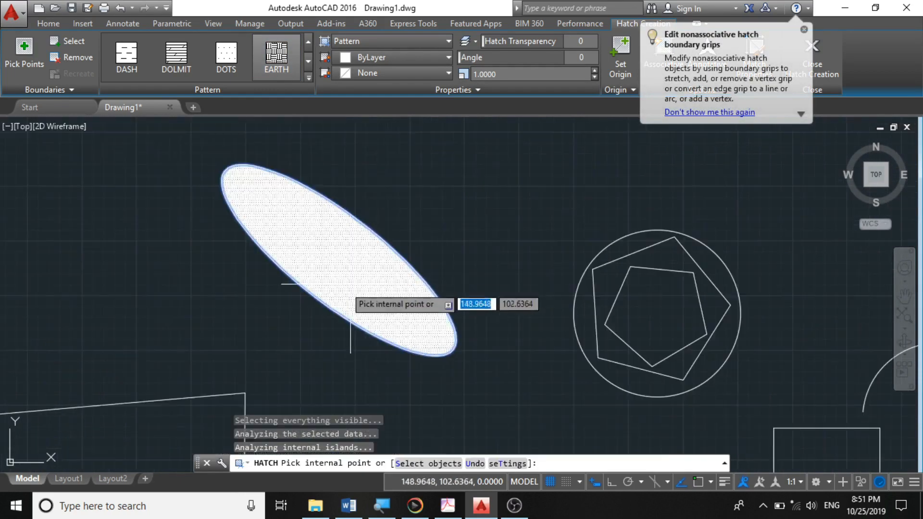
scroll(327, 313, "up", 5)
key("Escape")
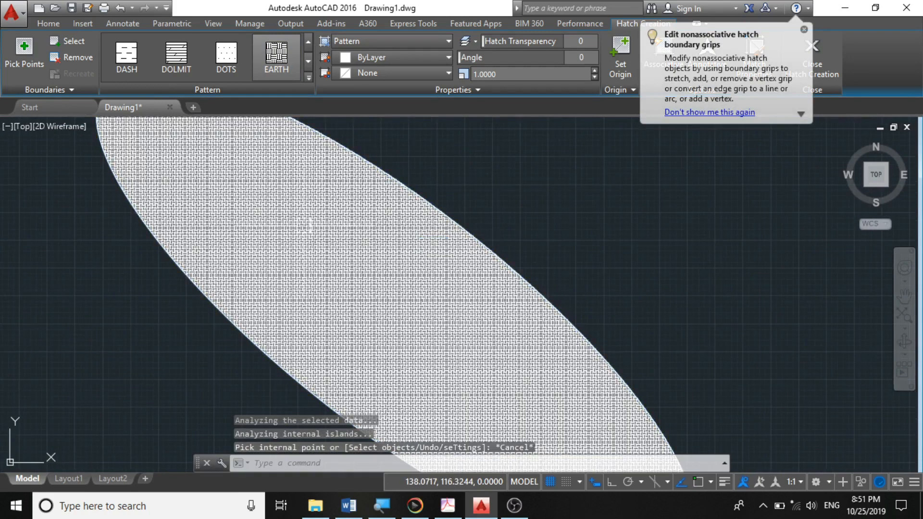
scroll(310, 225, "down", 4)
key("Escape")
key("Escape")
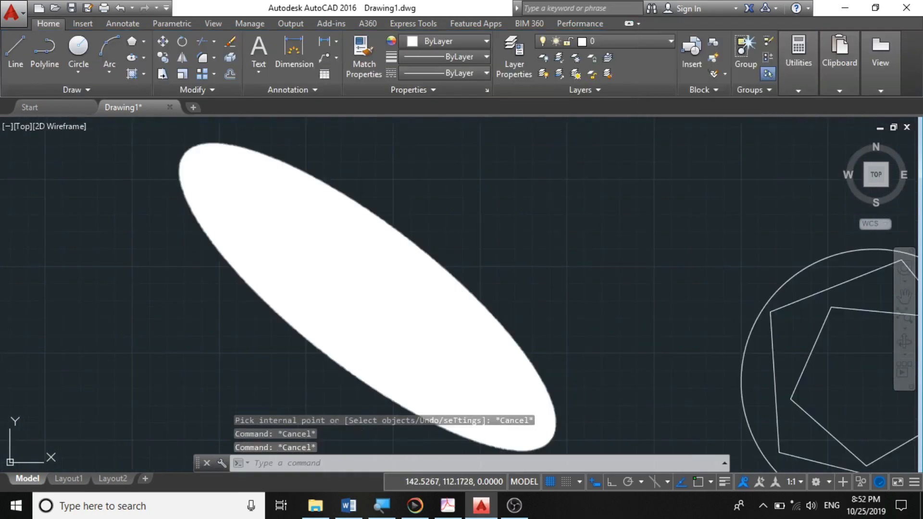
- Set the ellipse hatch's pattern scale to 20
scroll(542, 309, "down", 8)
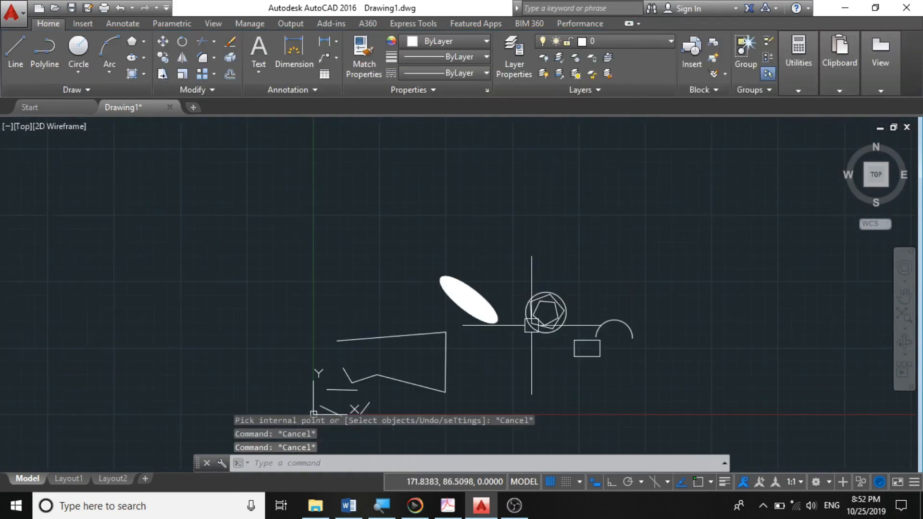
scroll(531, 325, "up", 6)
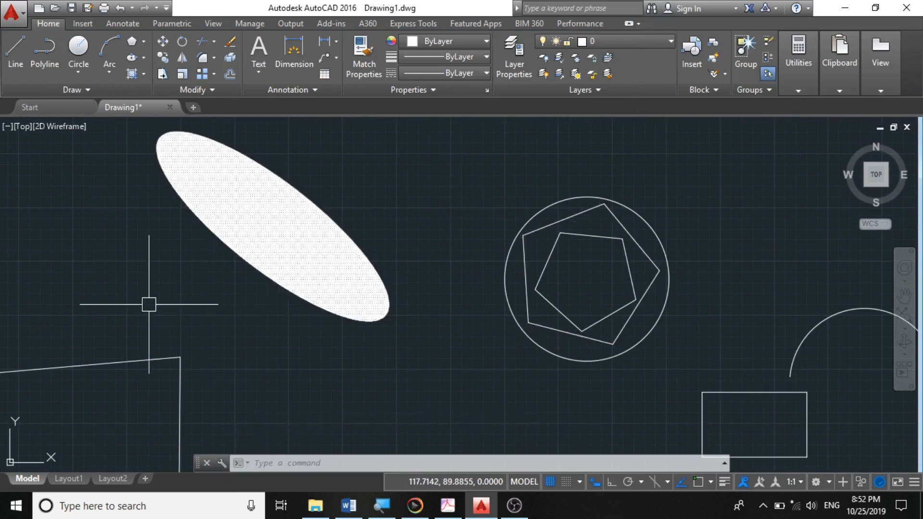
left_click(299, 254)
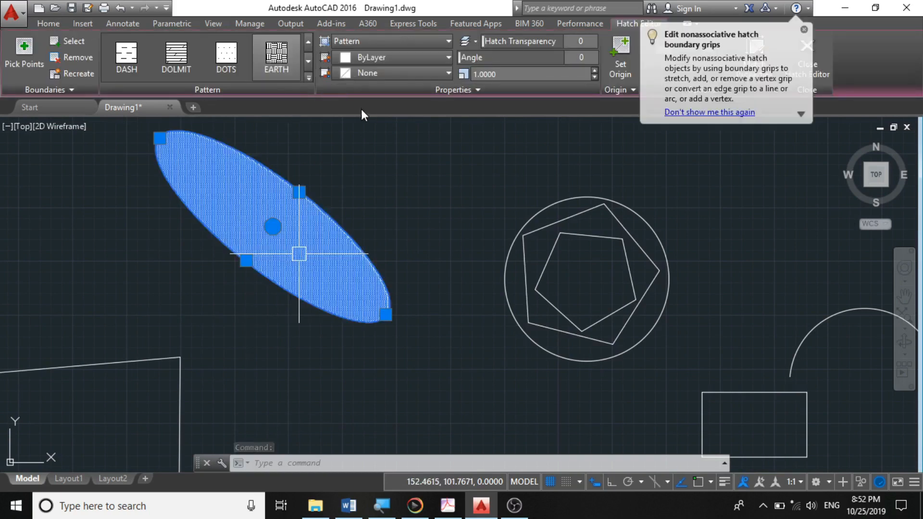
left_click(486, 74)
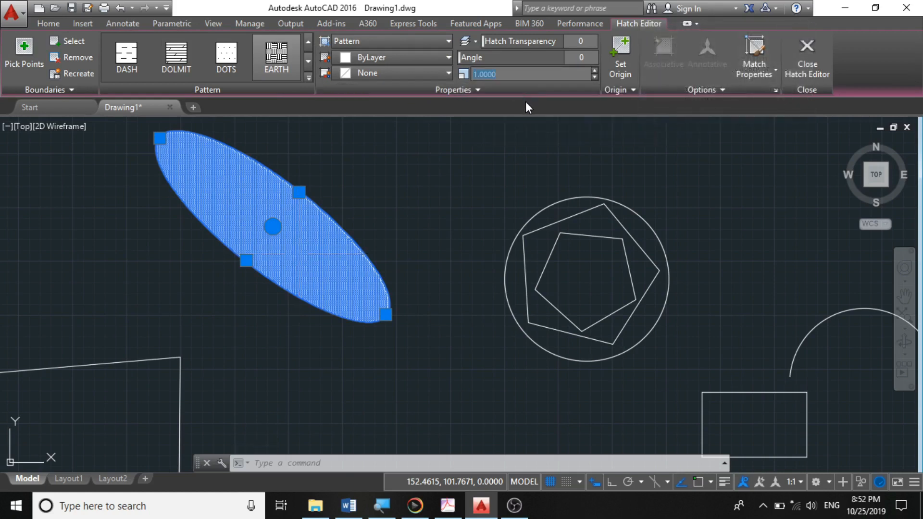
type("20")
key("Return")
key("Escape")
key("Escape")
- Set the ellipse hatch's pattern scale to 50
scroll(195, 241, "up", 2)
scroll(303, 320, "down", 4)
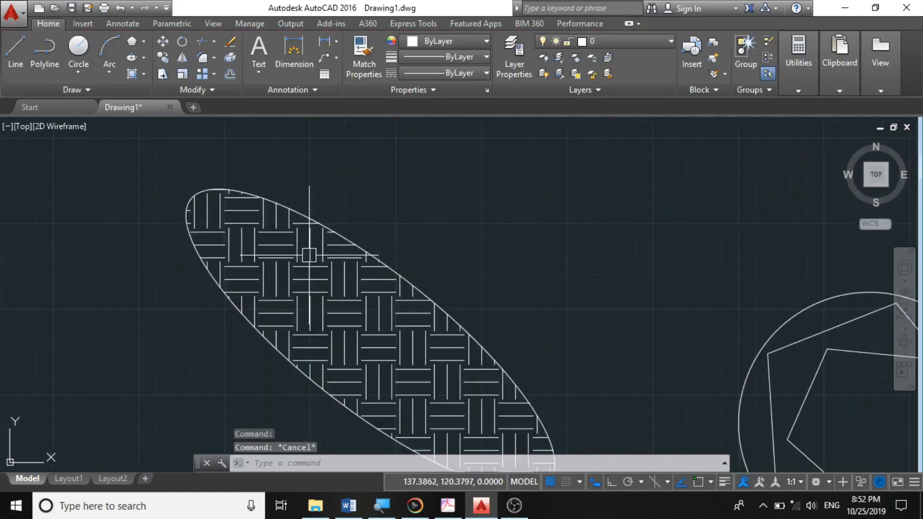
scroll(308, 263, "up", 5)
left_click(309, 263)
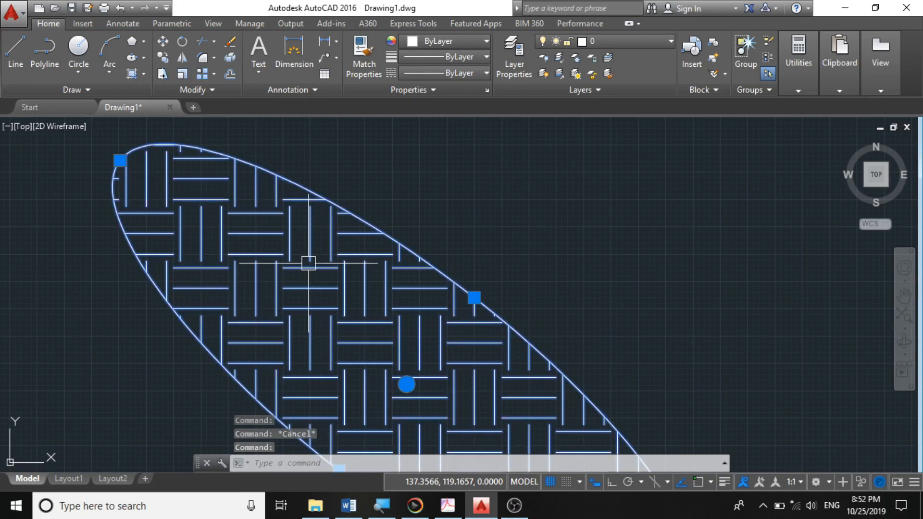
left_click(479, 73)
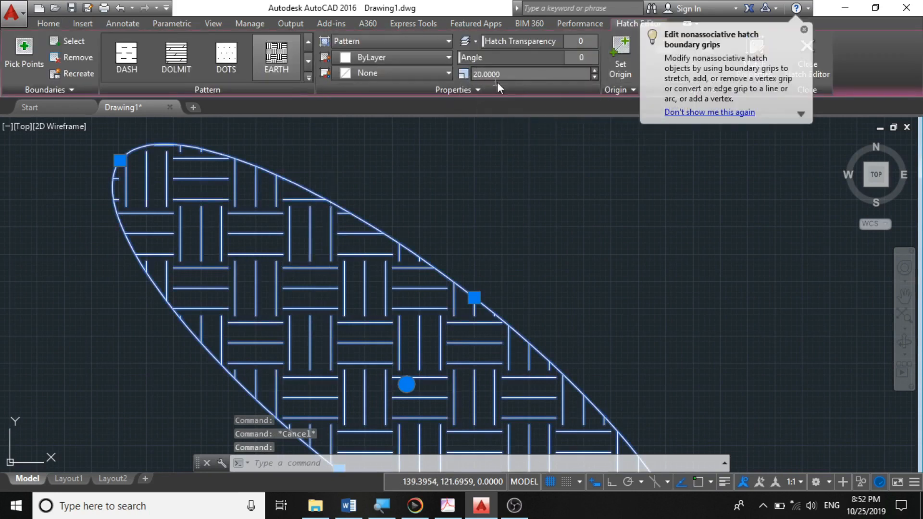
type("50")
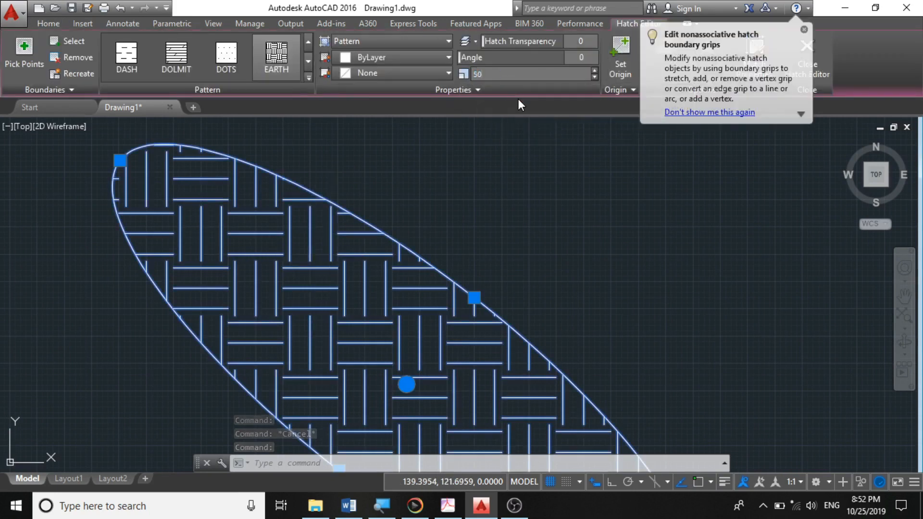
key("Return")
scroll(378, 212, "down", 5)
key("Escape")
- Inspect the EARTH hatch pattern inside the ellipse both up close and from a distance
scroll(339, 239, "up", 5)
scroll(339, 289, "down", 5)
scroll(338, 312, "up", 4)
scroll(289, 257, "down", 5)
scroll(274, 231, "up", 6)
scroll(354, 211, "up", 3)
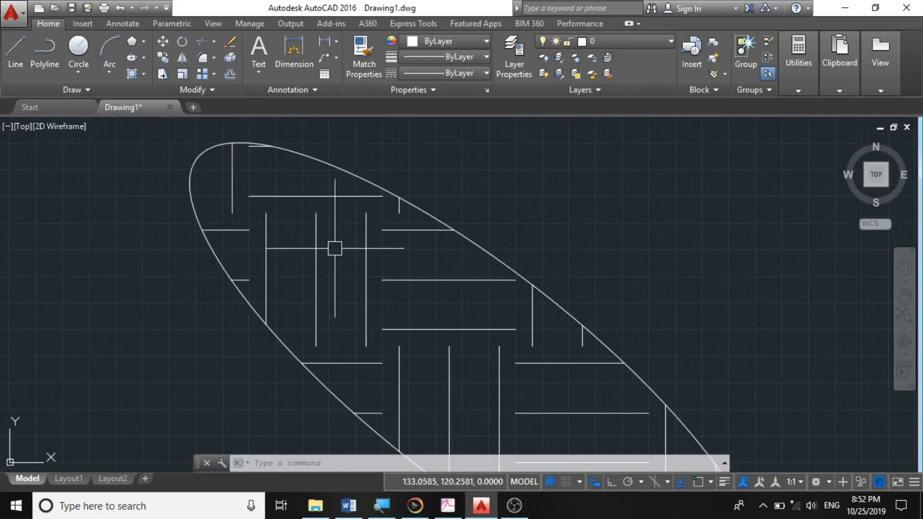
scroll(351, 306, "down", 5)
scroll(380, 355, "up", 4)
scroll(192, 128, "down", 5)
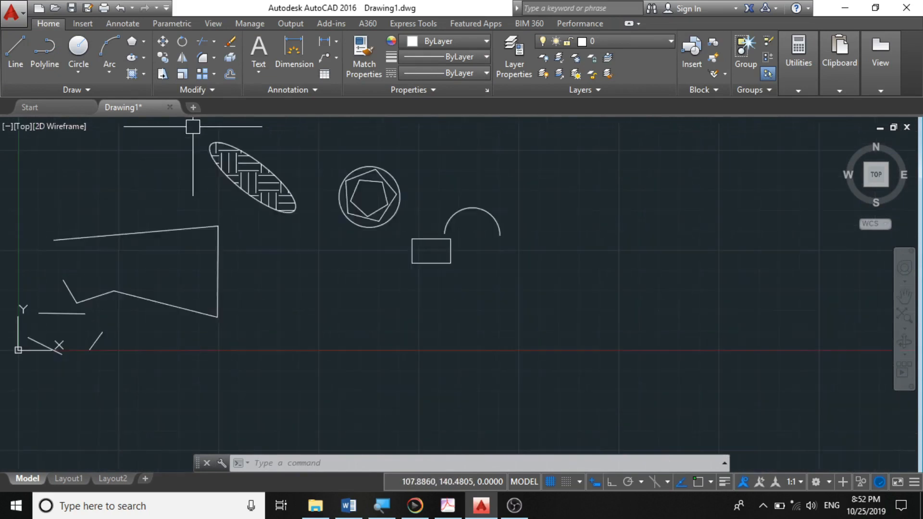
scroll(357, 174, "up", 8)
scroll(358, 174, "down", 5)
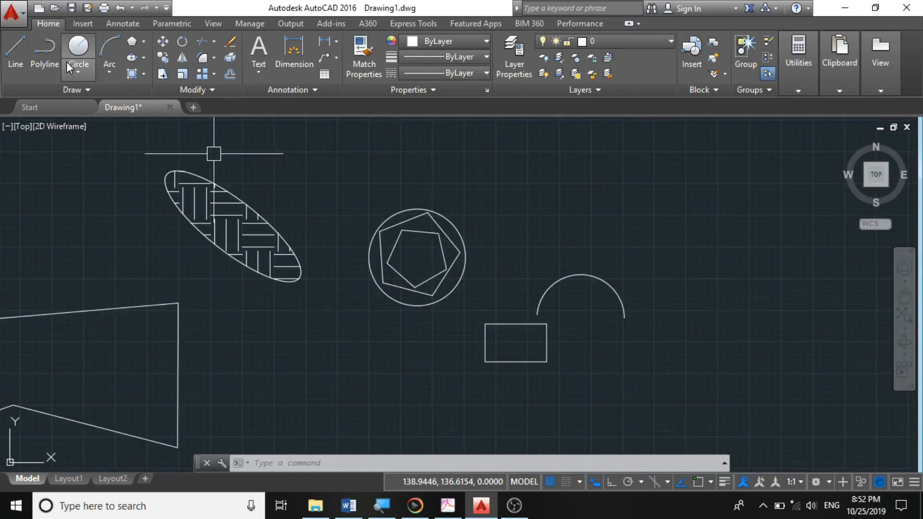
- Start the Gradient command and fill the inner pentagon with the orange-to-yellow GR_CURVED gradient by selecting it as boundary
left_click(145, 75)
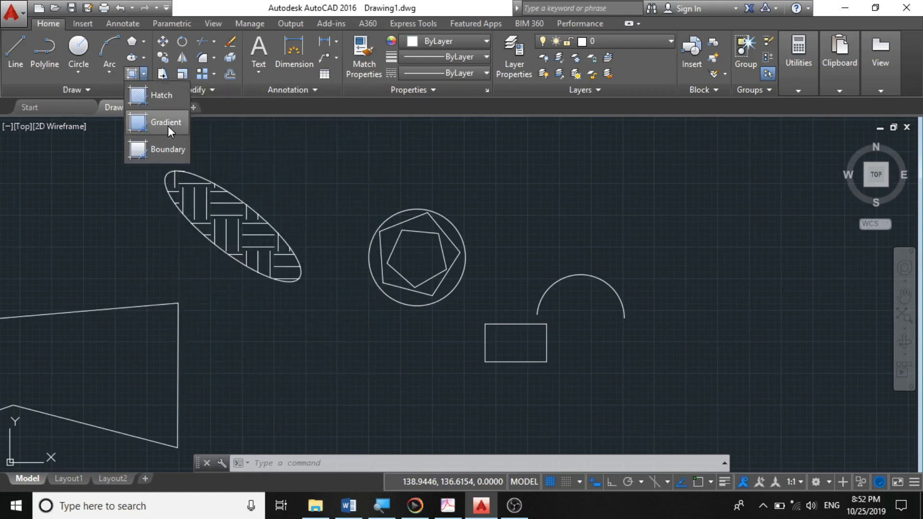
left_click(168, 126)
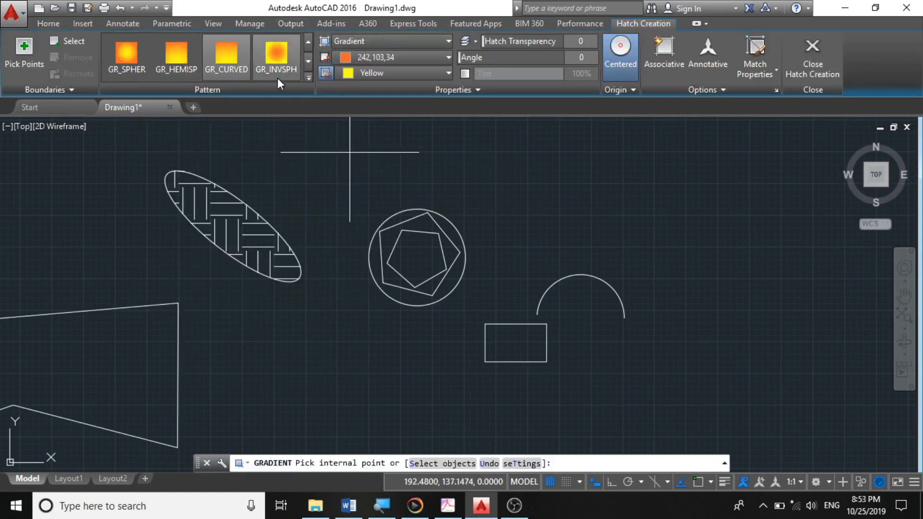
left_click(408, 266)
scroll(406, 274, "up", 4)
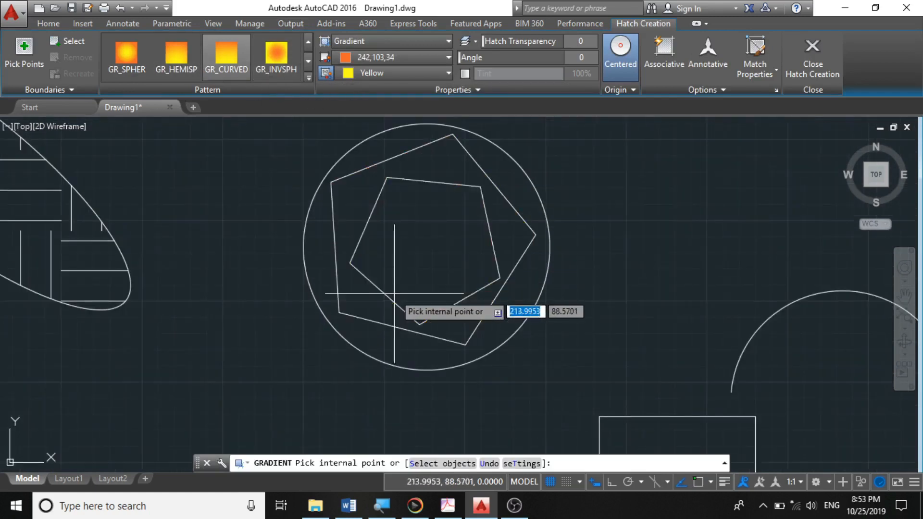
left_click(402, 315)
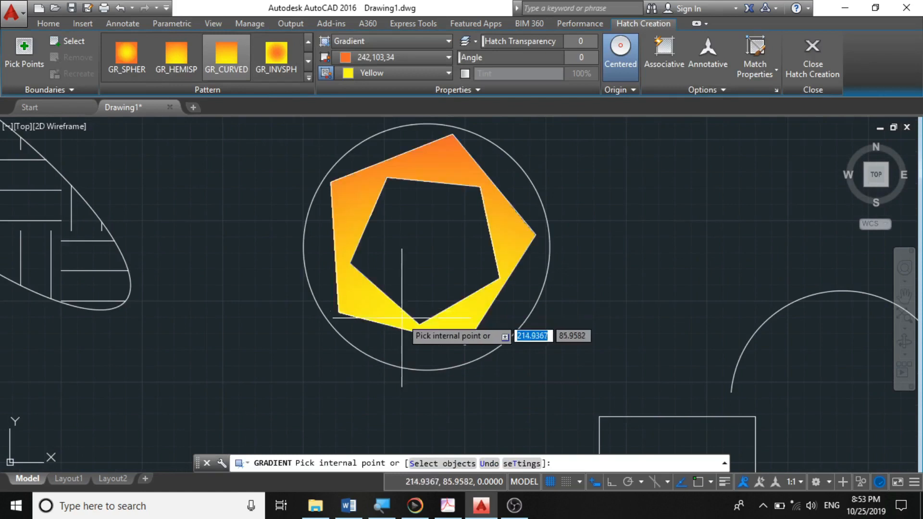
scroll(399, 313, "down", 4)
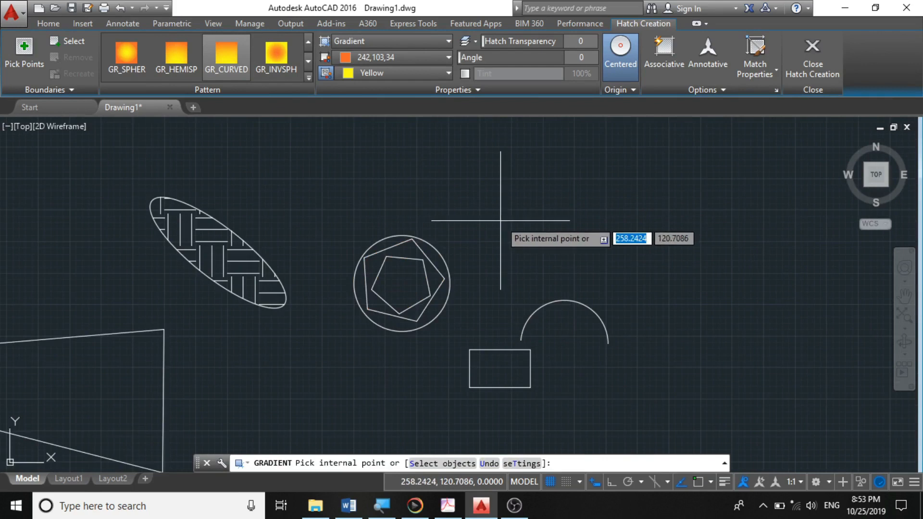
type("s")
key("Return")
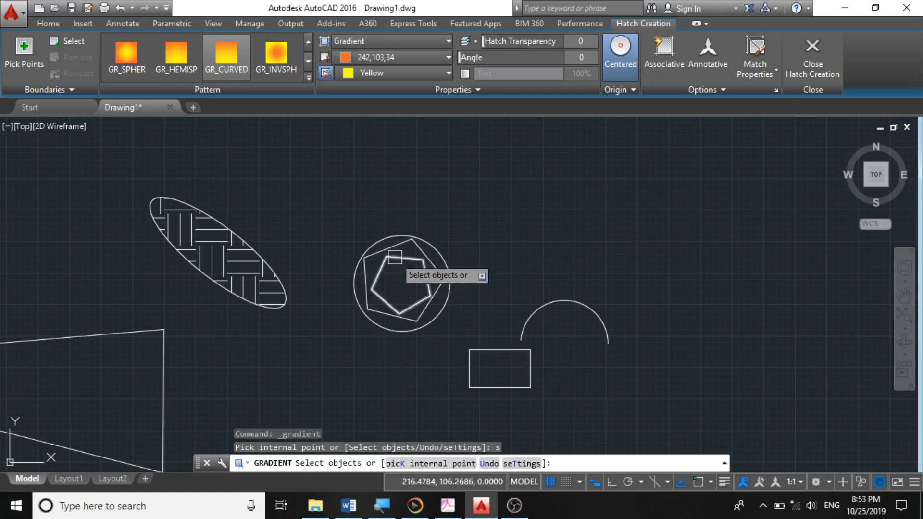
scroll(398, 257, "up", 5)
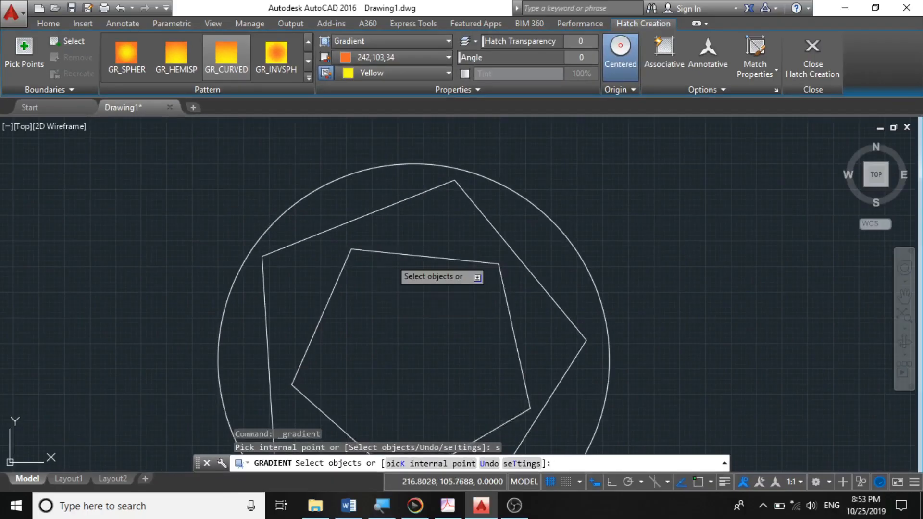
left_click(392, 260)
scroll(393, 259, "down", 2)
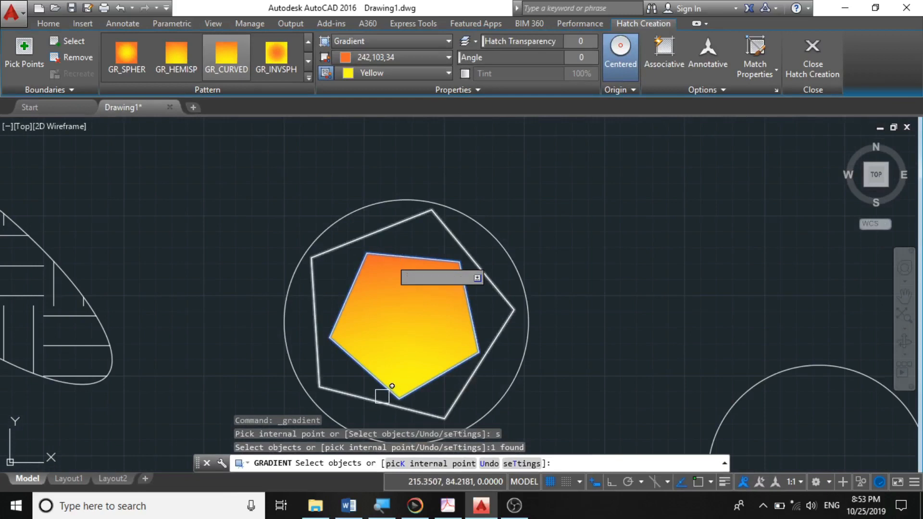
key("Escape")
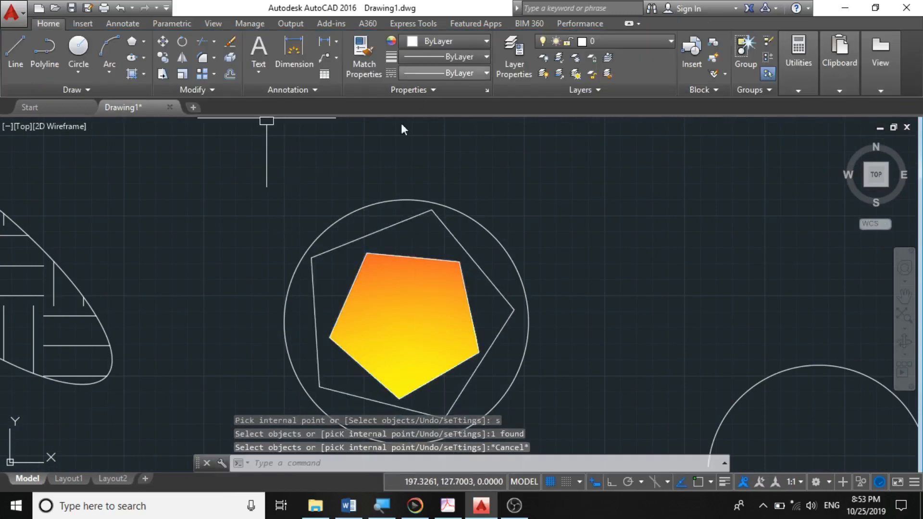
- Set the inner pentagon's gradient angle to 24
left_click(415, 328)
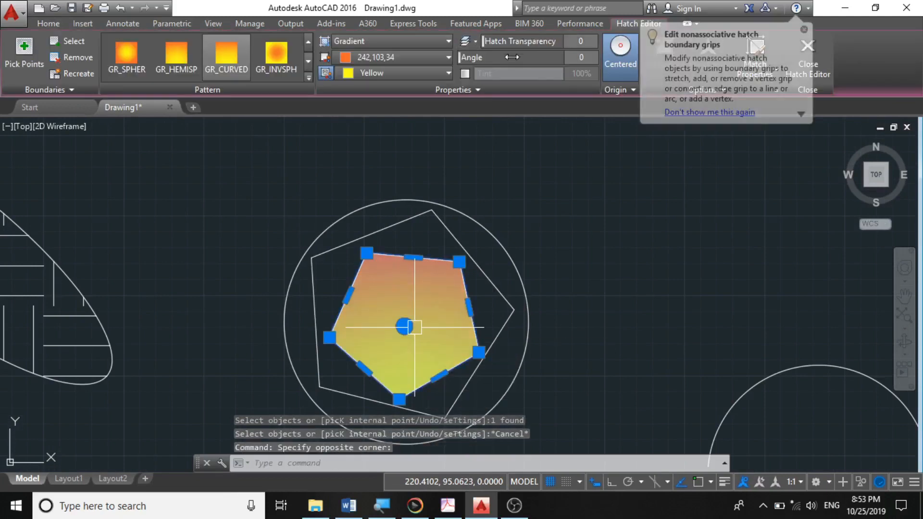
left_click_drag(478, 60, 576, 64)
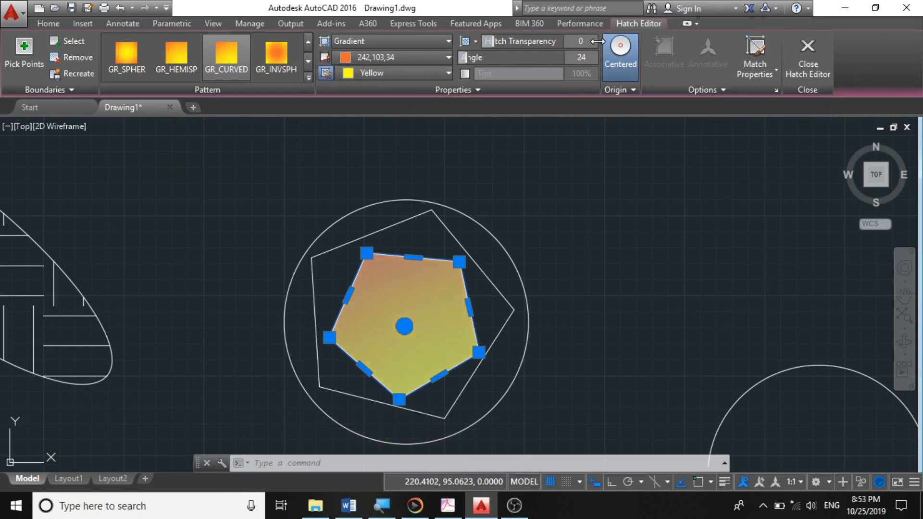
key("Escape")
scroll(412, 272, "down", 4)
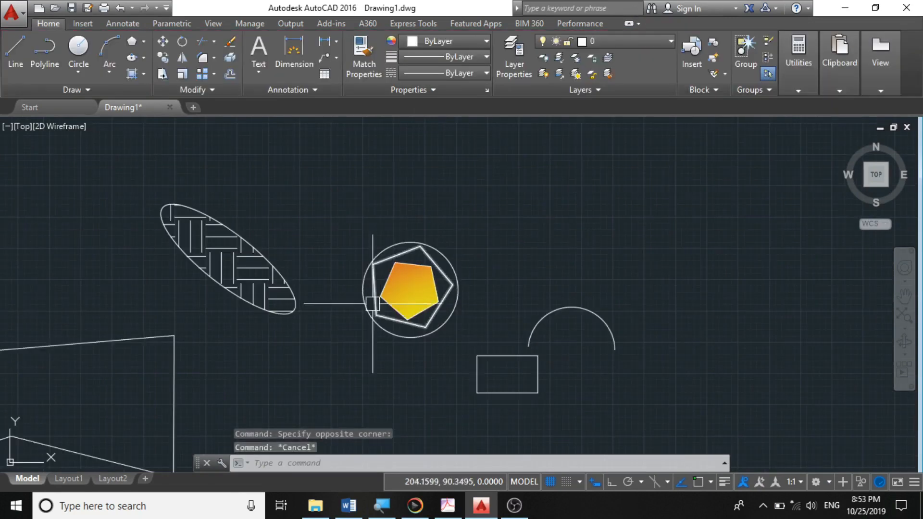
scroll(414, 301, "up", 2)
scroll(415, 301, "down", 2)
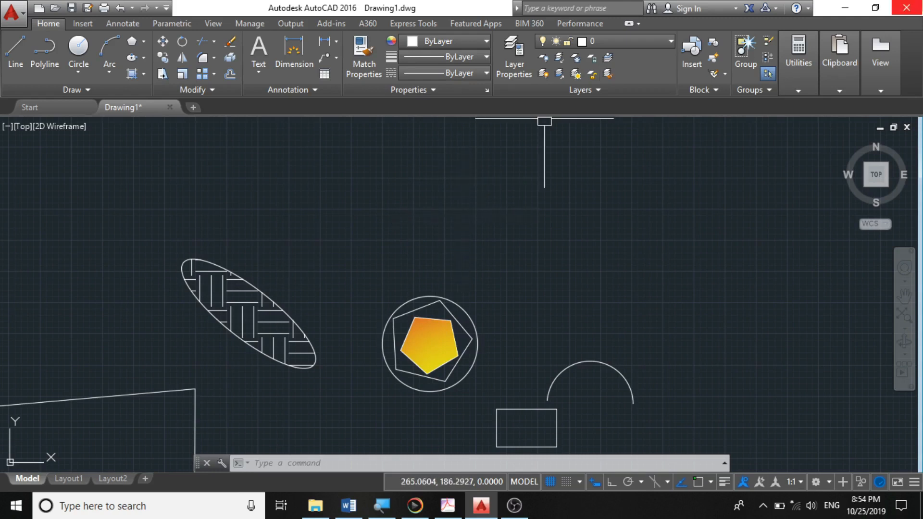
left_click(514, 505)
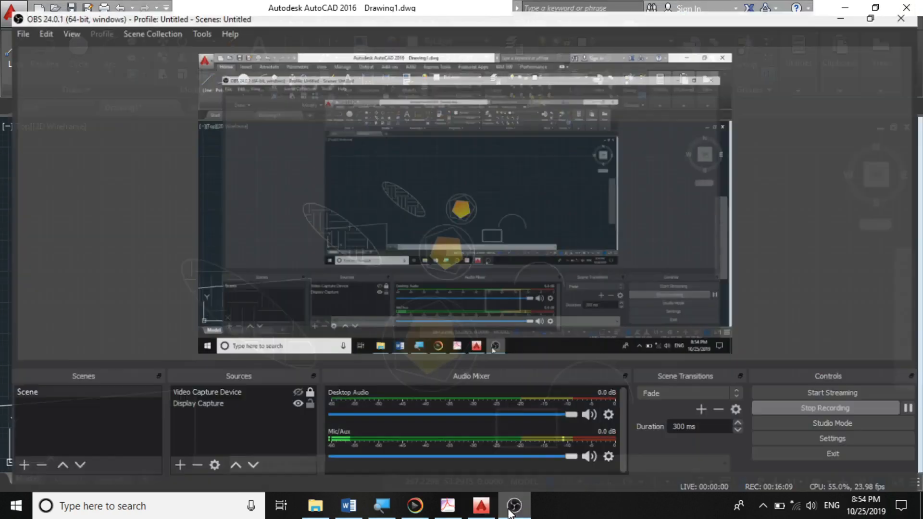